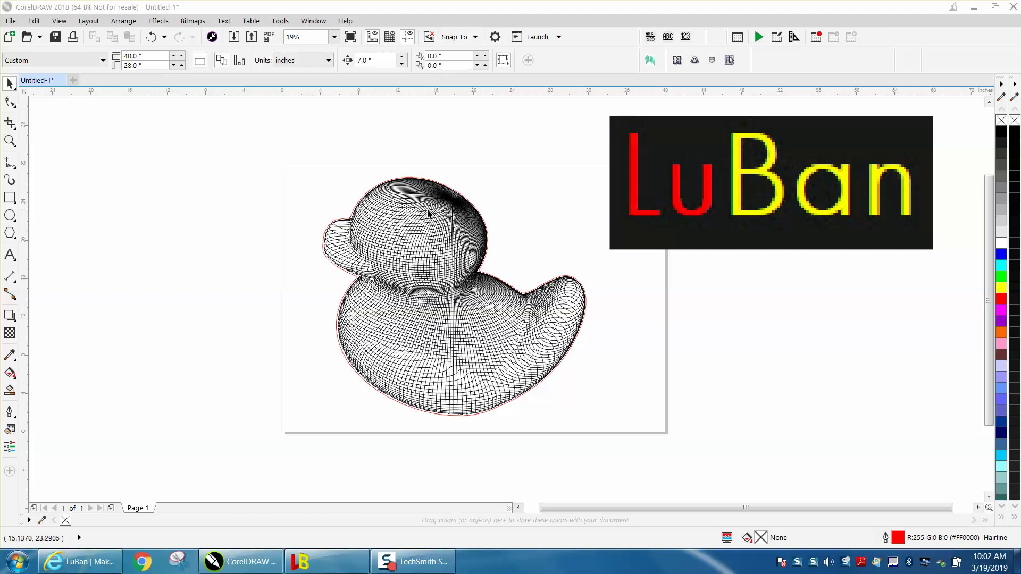
Step: Check the duck wireframe group's selection in CorelDRAW, then switch to the LuBan website in the browser
{"action": "left_click", "coordinate": [482, 221]}
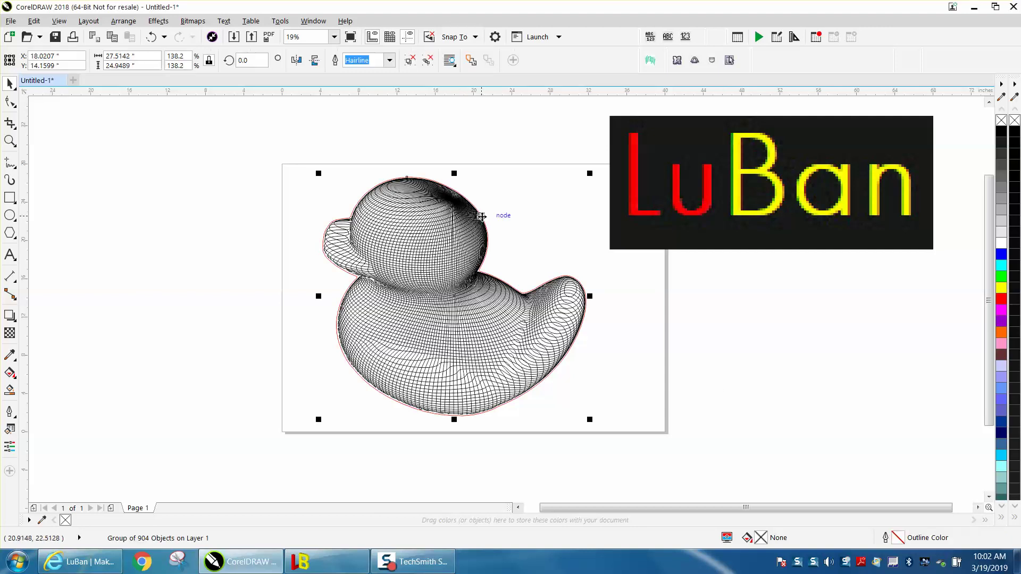
{"action": "left_click", "coordinate": [481, 217]}
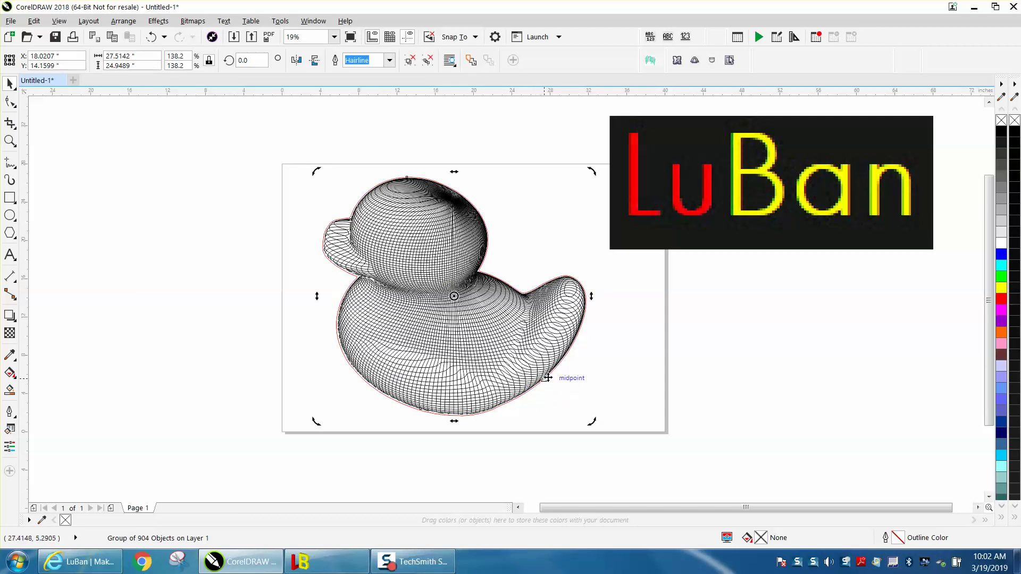
{"action": "left_click", "coordinate": [566, 239]}
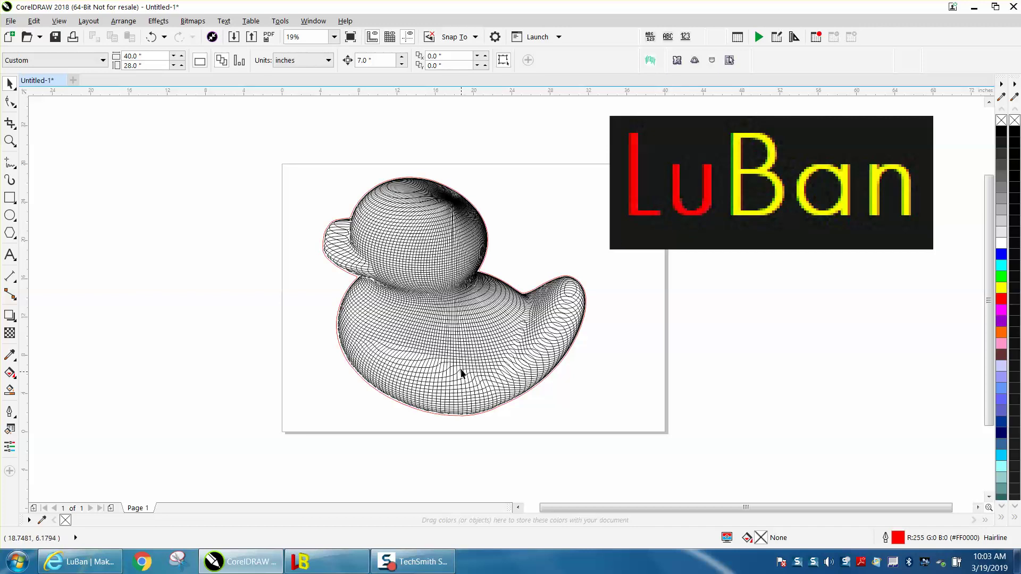
{"action": "left_click", "coordinate": [104, 559]}
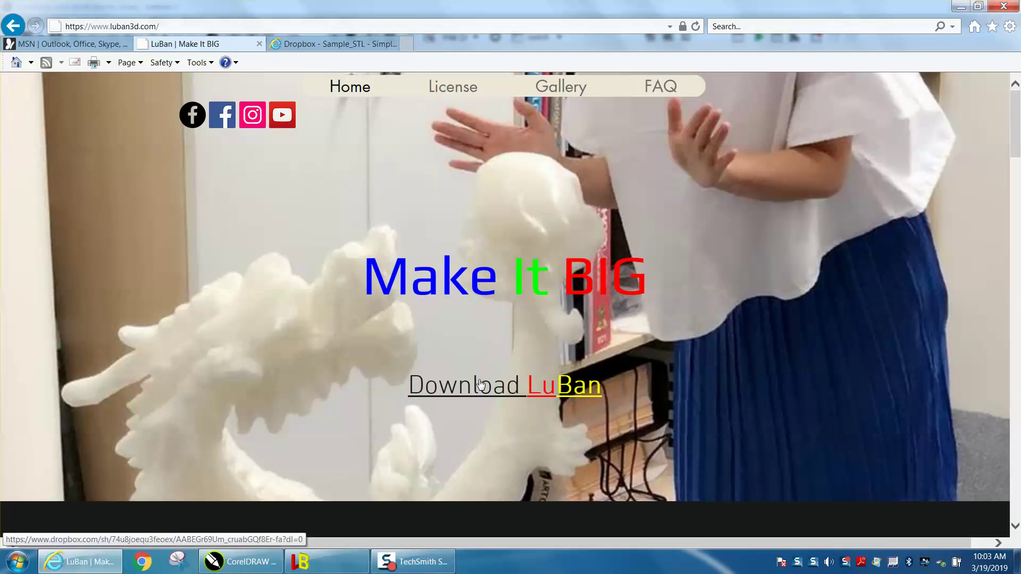
Step: Look over the Dropbox Sample_STL model folder, then bring LuBan's empty 3-D grid forward
{"action": "left_click", "coordinate": [369, 46]}
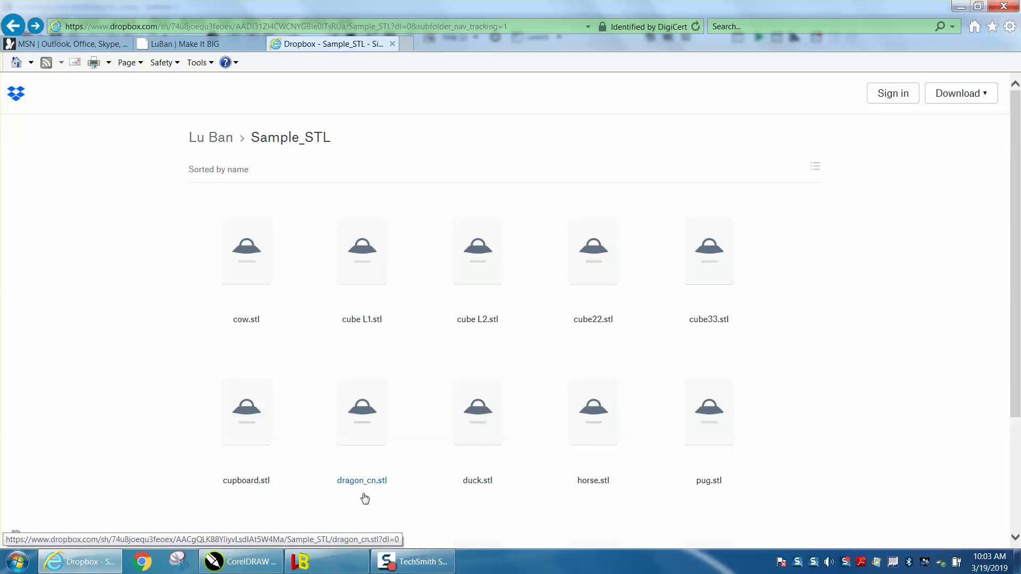
{"action": "left_click", "coordinate": [323, 562]}
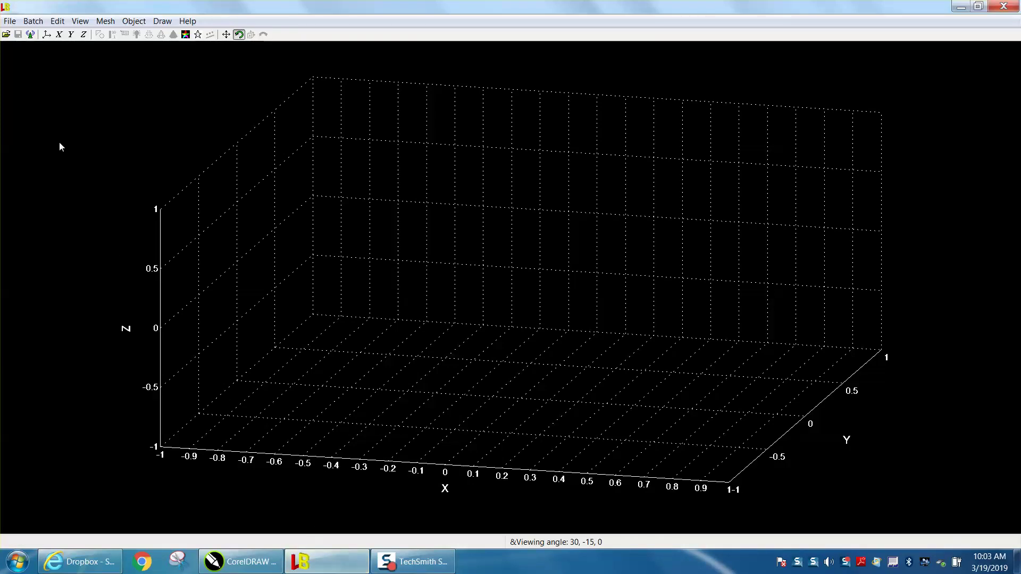
Step: Open the duck.stl model in LuBan
{"action": "left_click", "coordinate": [9, 21]}
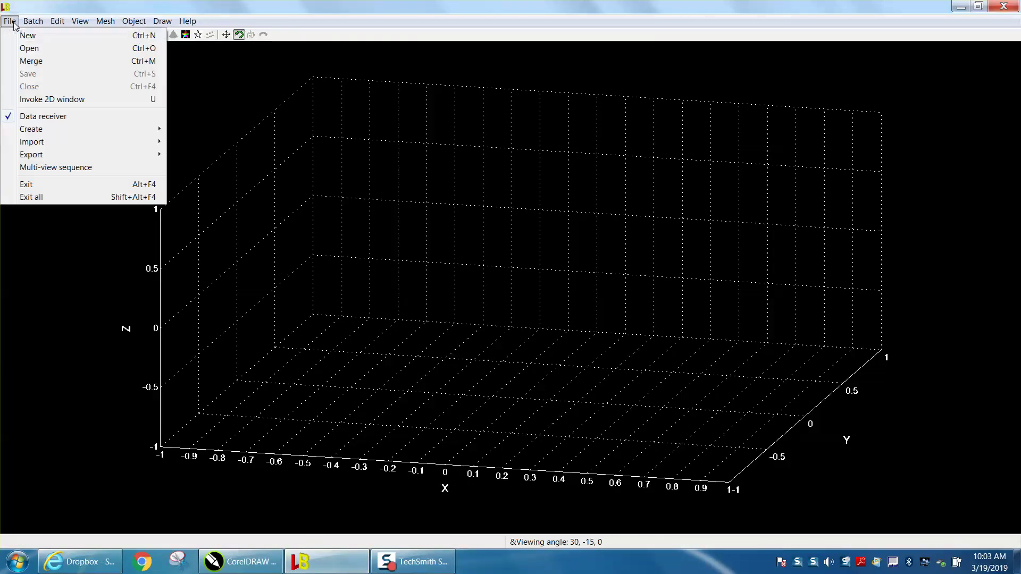
{"action": "left_click", "coordinate": [29, 48]}
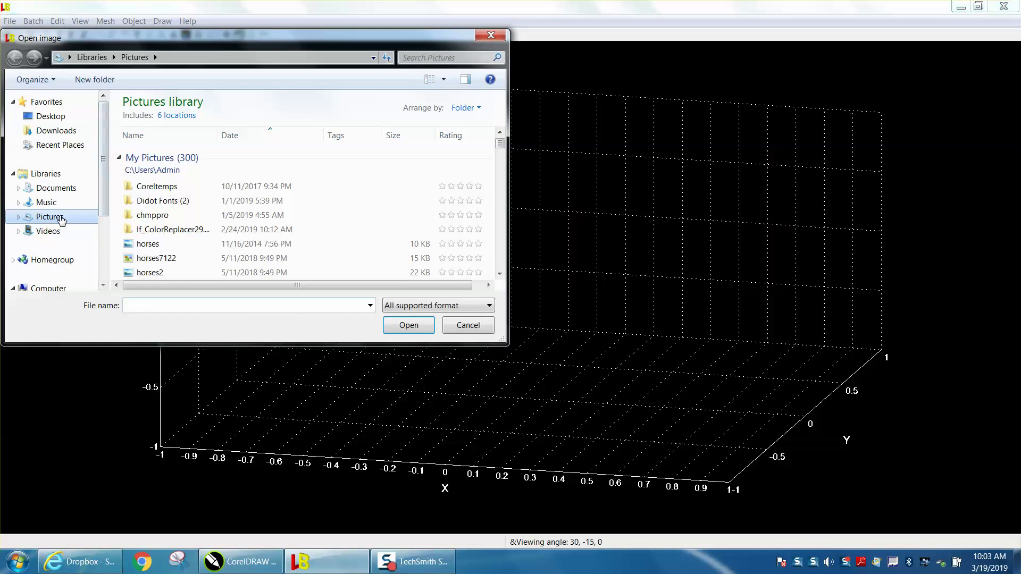
{"action": "type", "text": "du"}
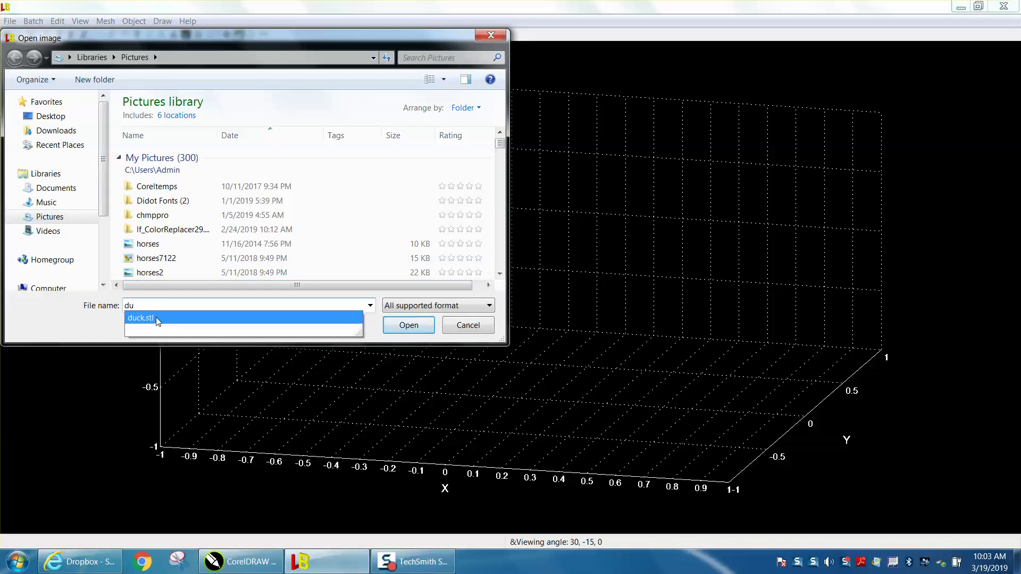
{"action": "left_click", "coordinate": [155, 317]}
{"action": "left_click", "coordinate": [400, 327]}
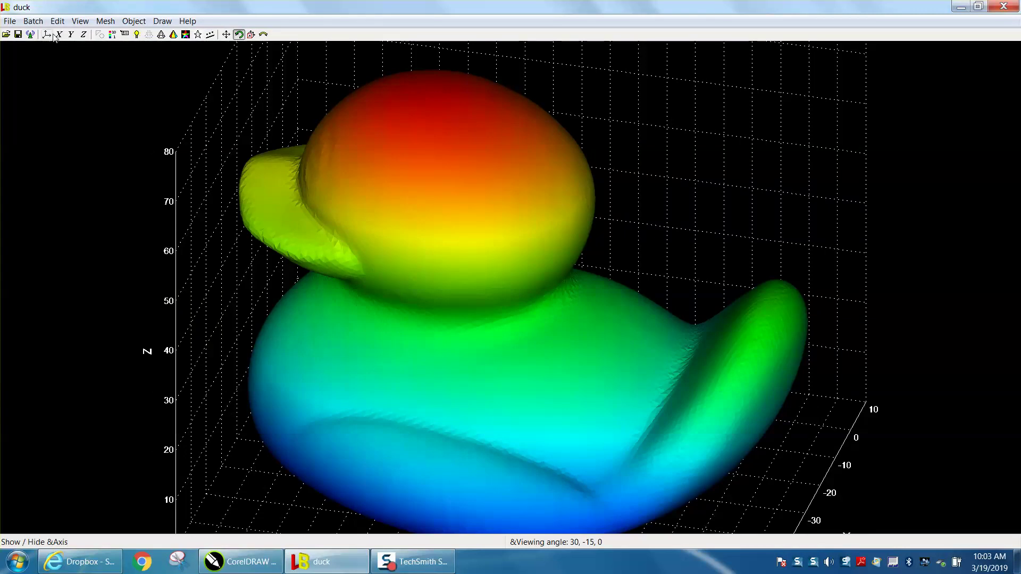
Step: Run Mesh > Lu Ban with Inch as the unit to make the duck a wireframe
{"action": "left_click", "coordinate": [105, 22]}
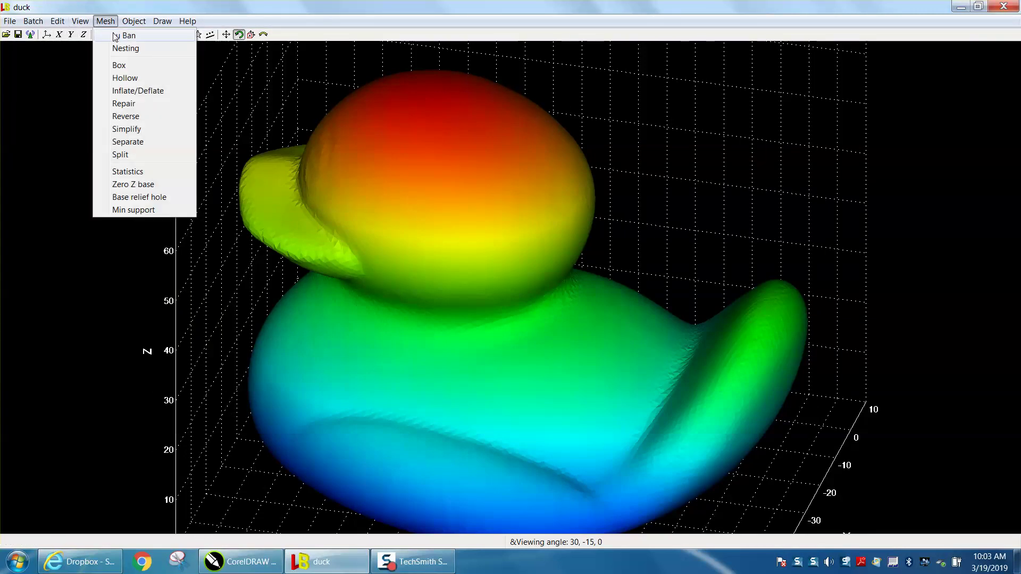
{"action": "left_click", "coordinate": [117, 36]}
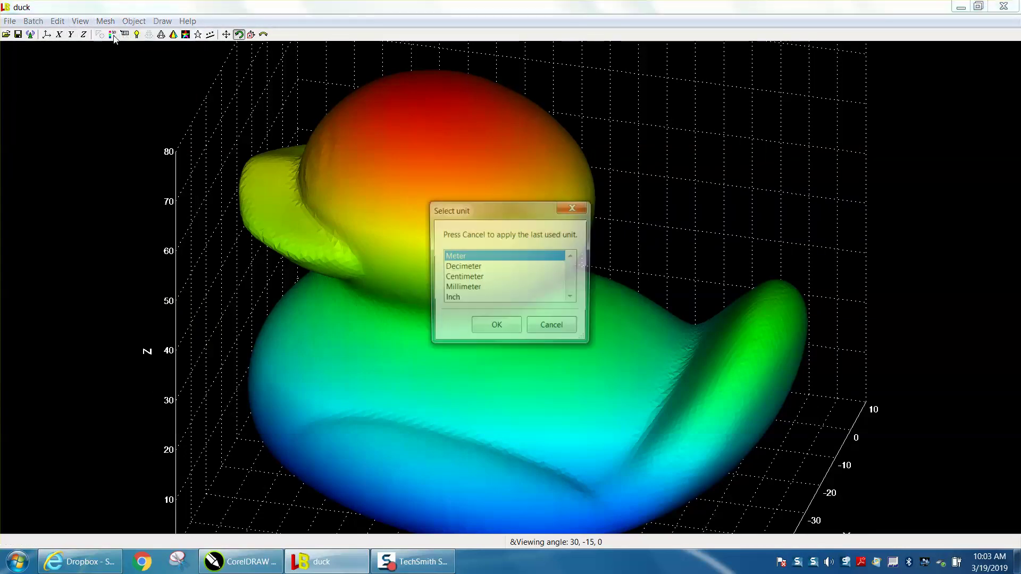
{"action": "left_click", "coordinate": [457, 299]}
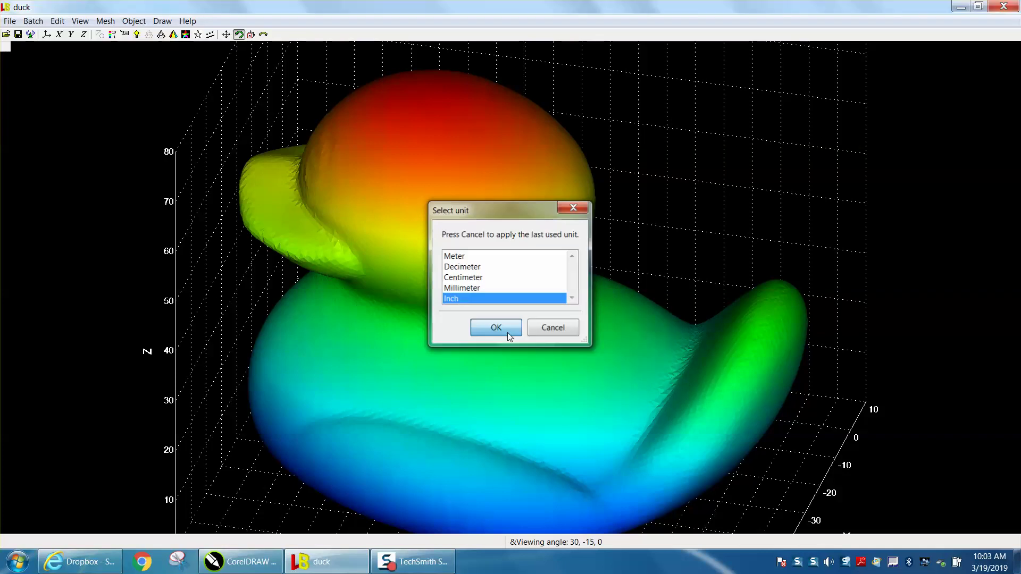
{"action": "left_click", "coordinate": [508, 334]}
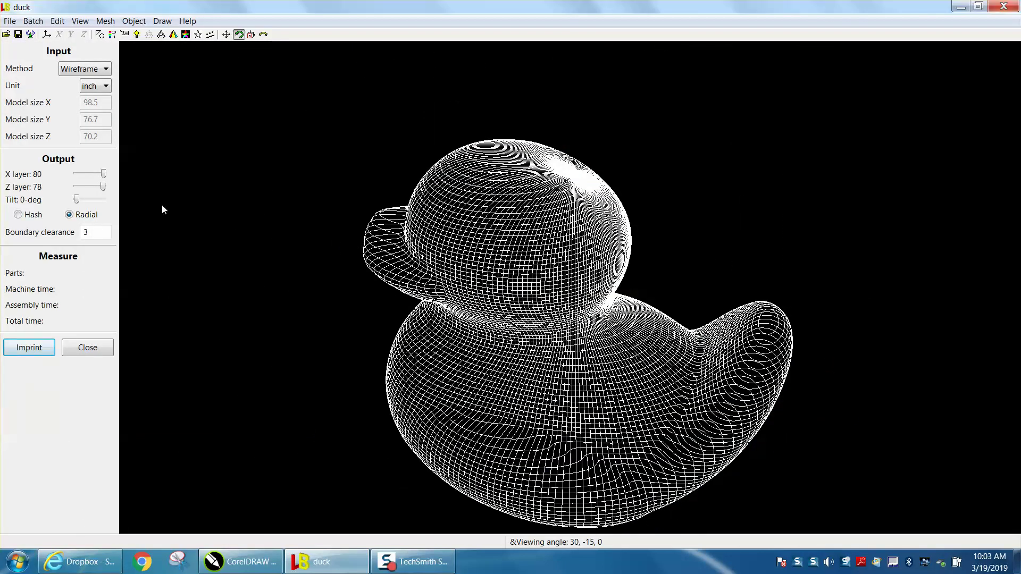
Step: Set the duck to 80 X layers, 80 Z layers and a 21° tilt, then choose Imprint
{"action": "left_click_drag", "start_coordinate": [103, 185], "coordinate": [83, 186]}
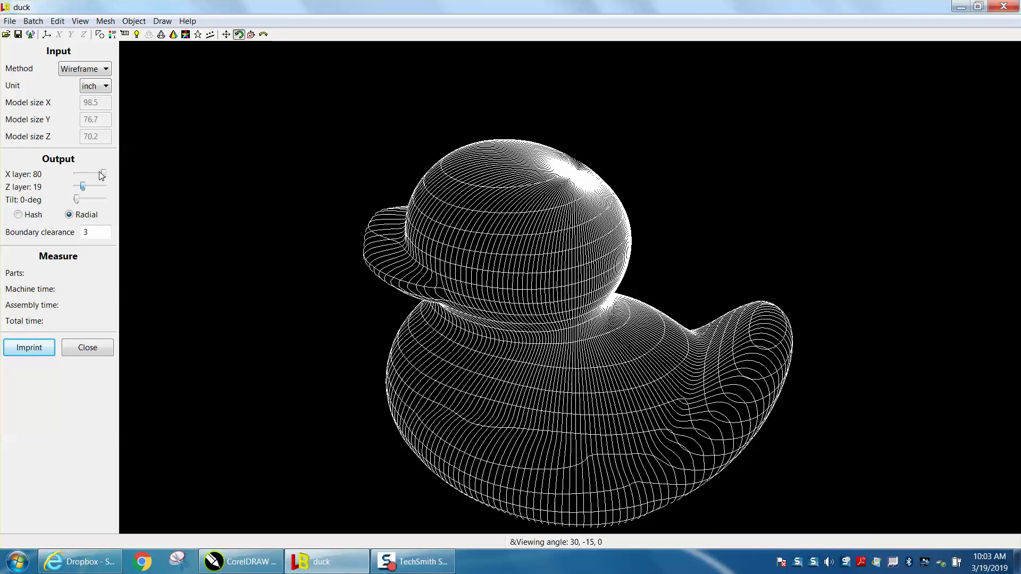
{"action": "left_click_drag", "start_coordinate": [105, 175], "coordinate": [89, 177]}
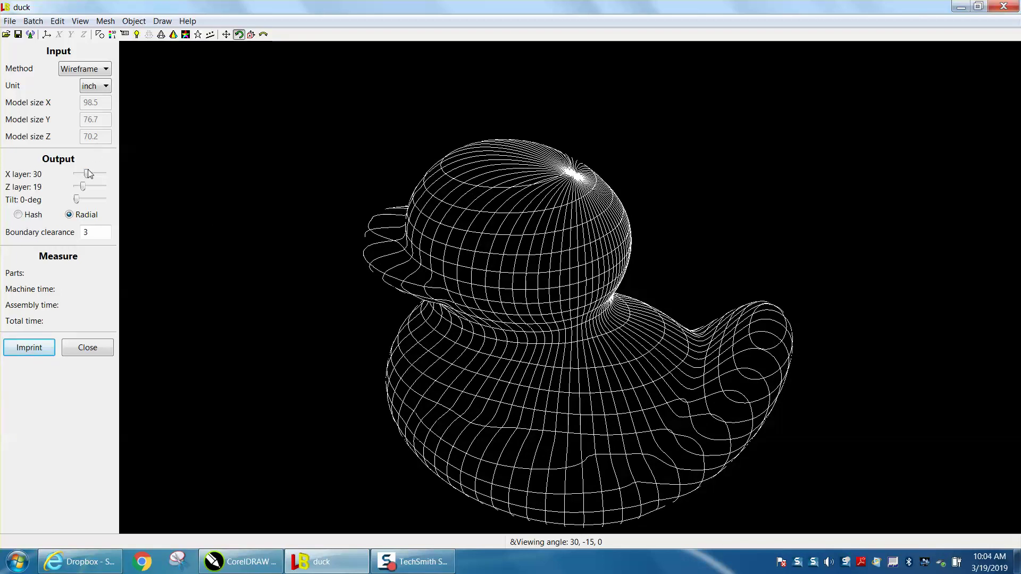
{"action": "left_click_drag", "start_coordinate": [77, 201], "coordinate": [90, 204]}
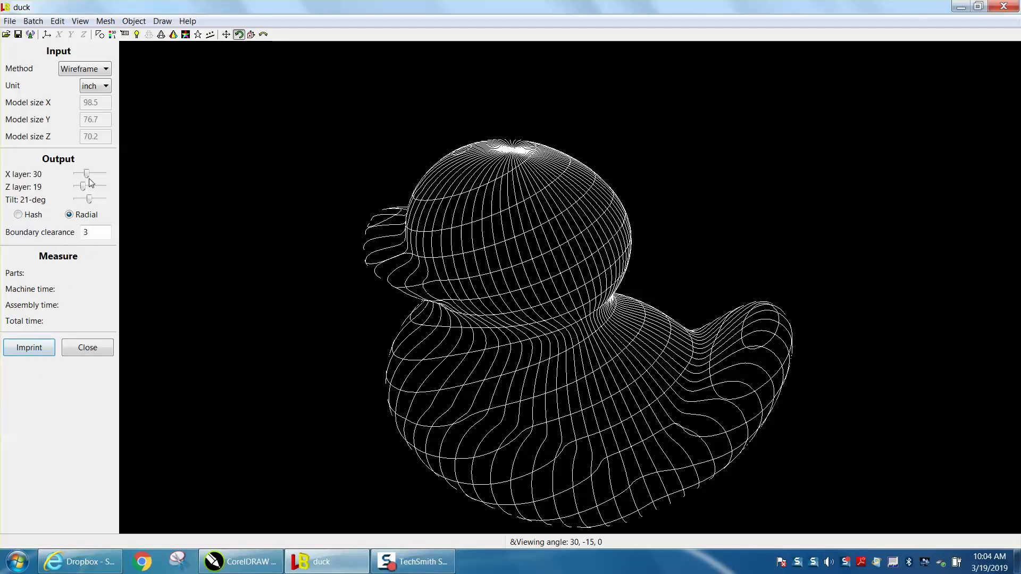
{"action": "left_click_drag", "start_coordinate": [84, 186], "coordinate": [116, 179]}
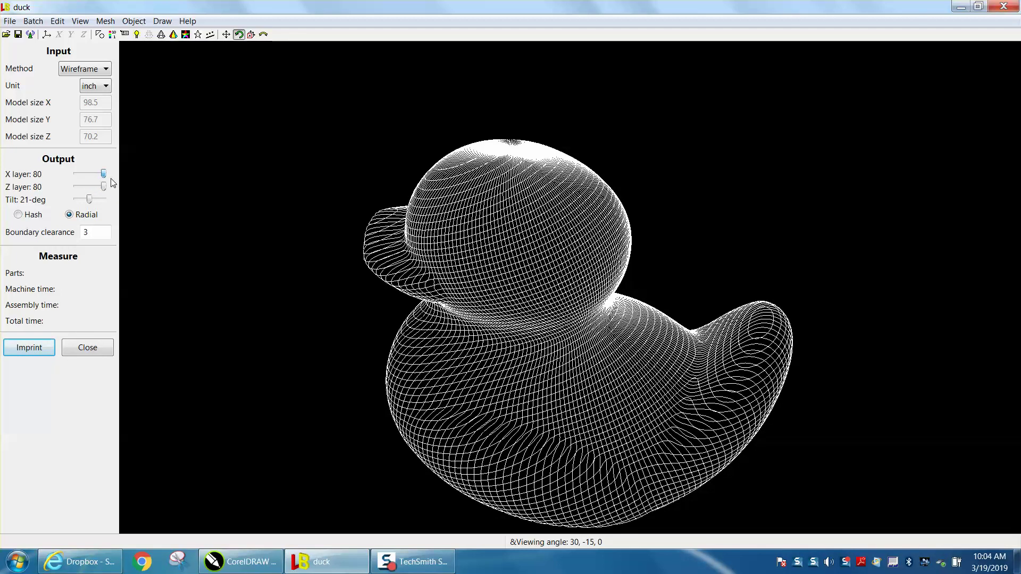
{"action": "left_click", "coordinate": [40, 349]}
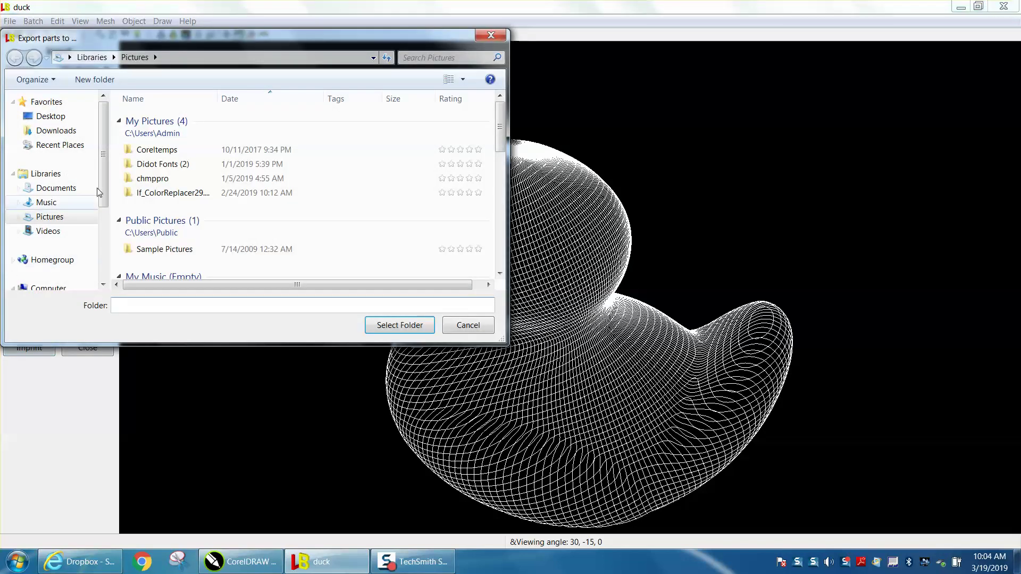
Step: Try exporting the parts to the Pictures library, dismiss the library warning, and close the folder chooser
{"action": "left_click", "coordinate": [86, 216]}
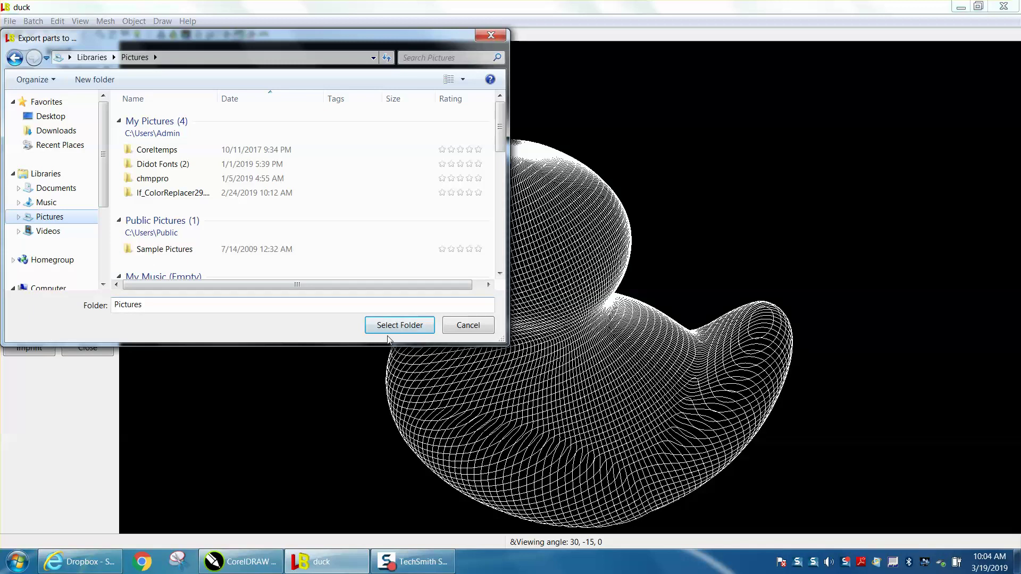
{"action": "left_click", "coordinate": [398, 327]}
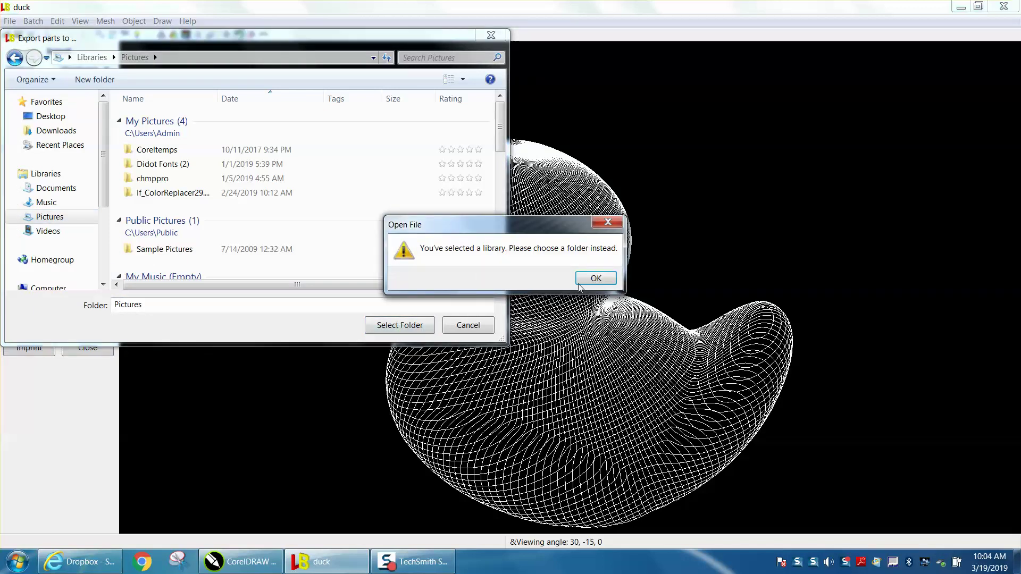
{"action": "left_click", "coordinate": [595, 278]}
{"action": "left_click", "coordinate": [490, 35]}
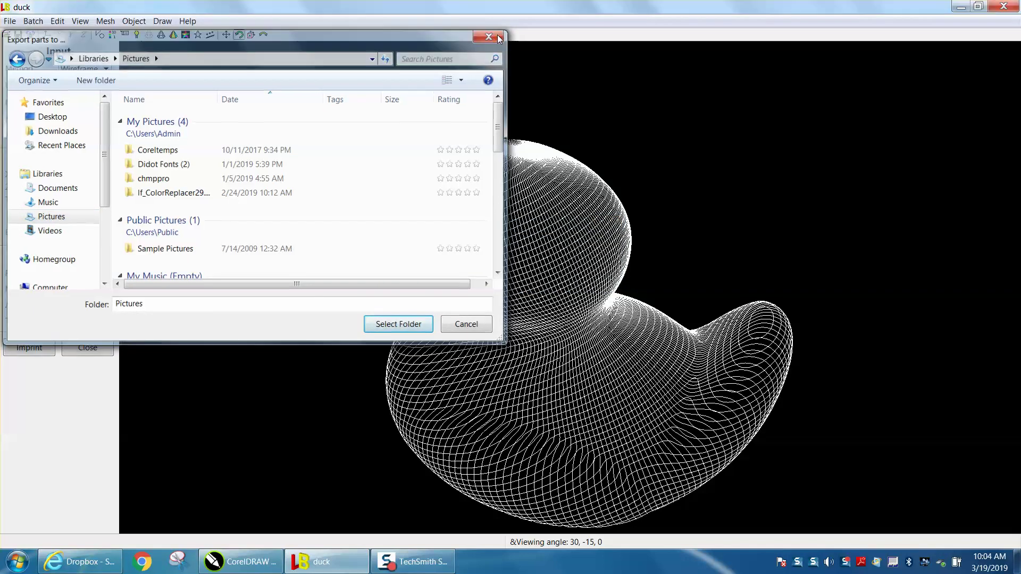
Step: Minimise LuBan and bring the CorelDRAW drawing window back to the front
{"action": "left_click", "coordinate": [10, 21]}
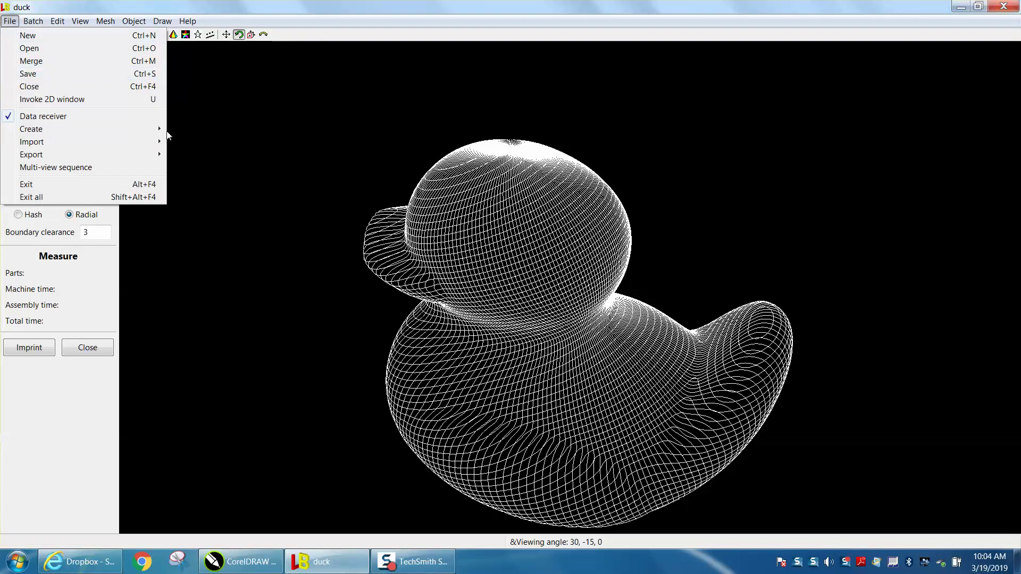
{"action": "mouse_move", "coordinate": [41, 156]}
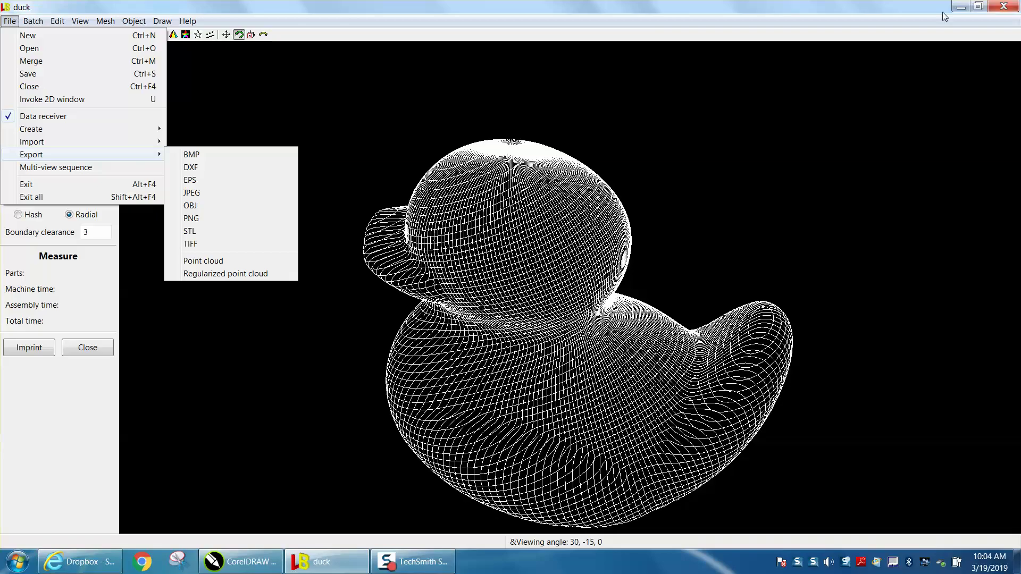
{"action": "left_click", "coordinate": [960, 8]}
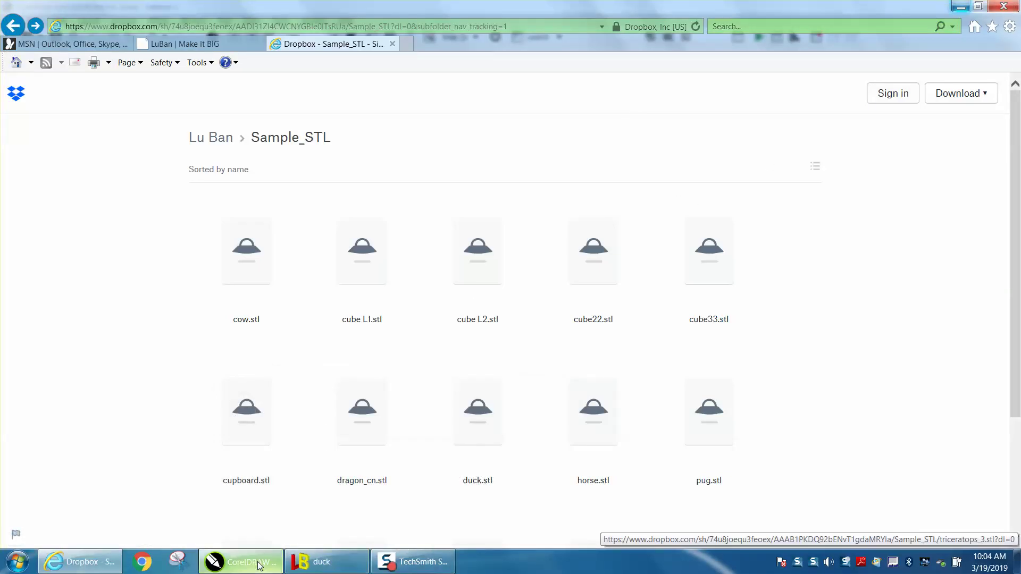
{"action": "left_click", "coordinate": [238, 562]}
Step: Import duckdoug2.dxf from the Lexar (G:) drive and place it on the canvas
{"action": "left_click", "coordinate": [11, 20]}
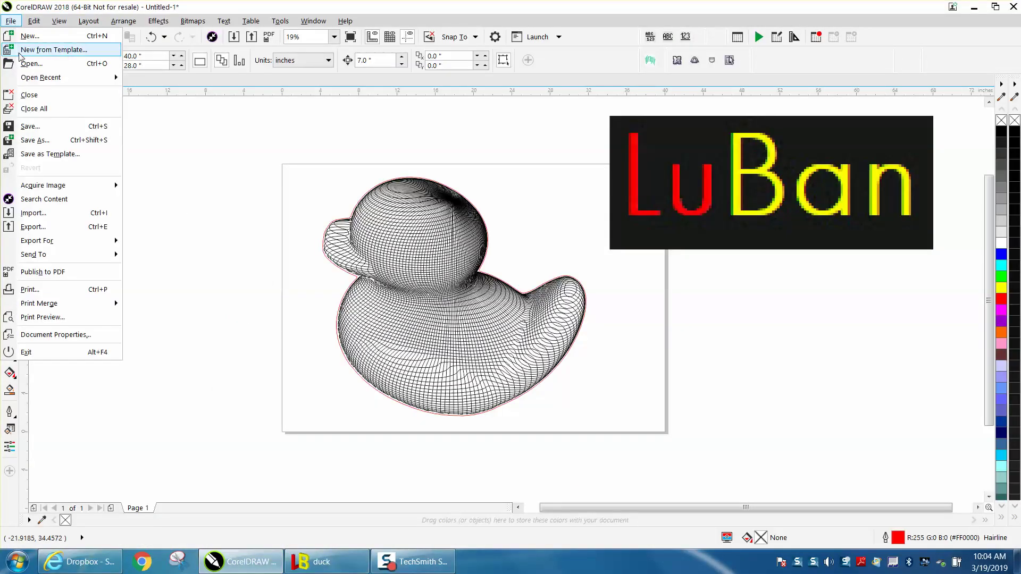
{"action": "left_click", "coordinate": [45, 214]}
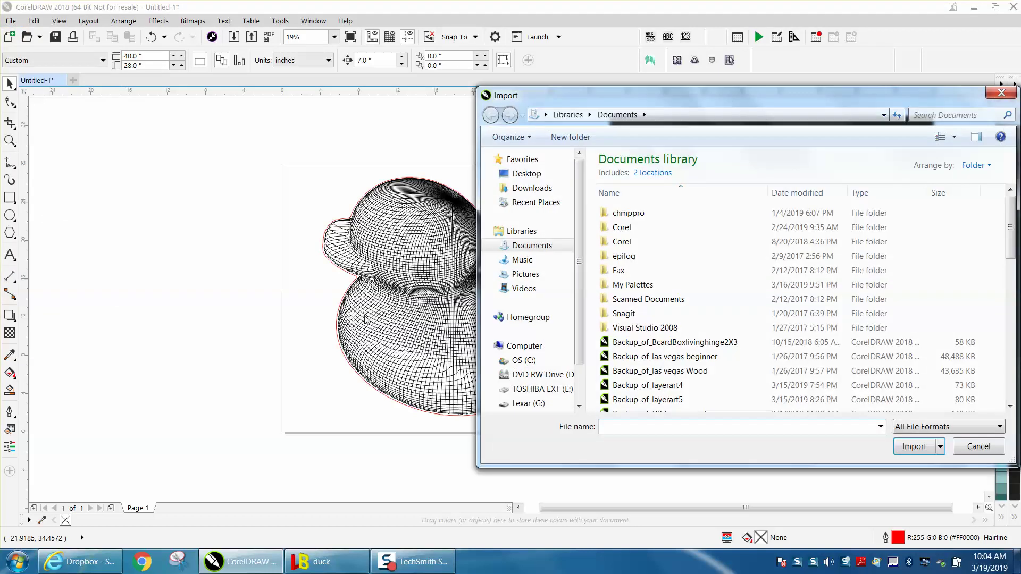
{"action": "left_click", "coordinate": [543, 403]}
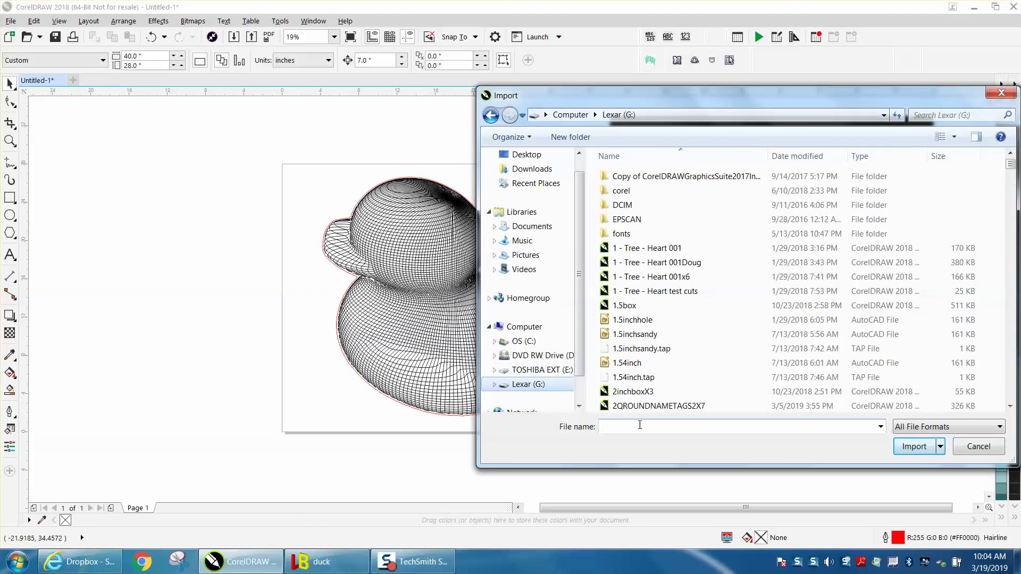
{"action": "type", "text": "du"}
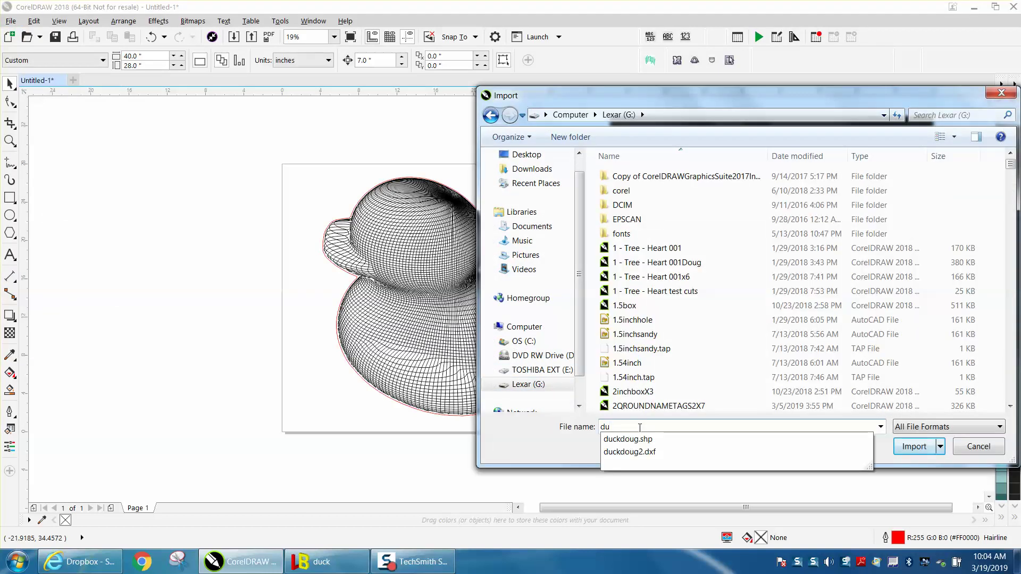
{"action": "left_click", "coordinate": [648, 452]}
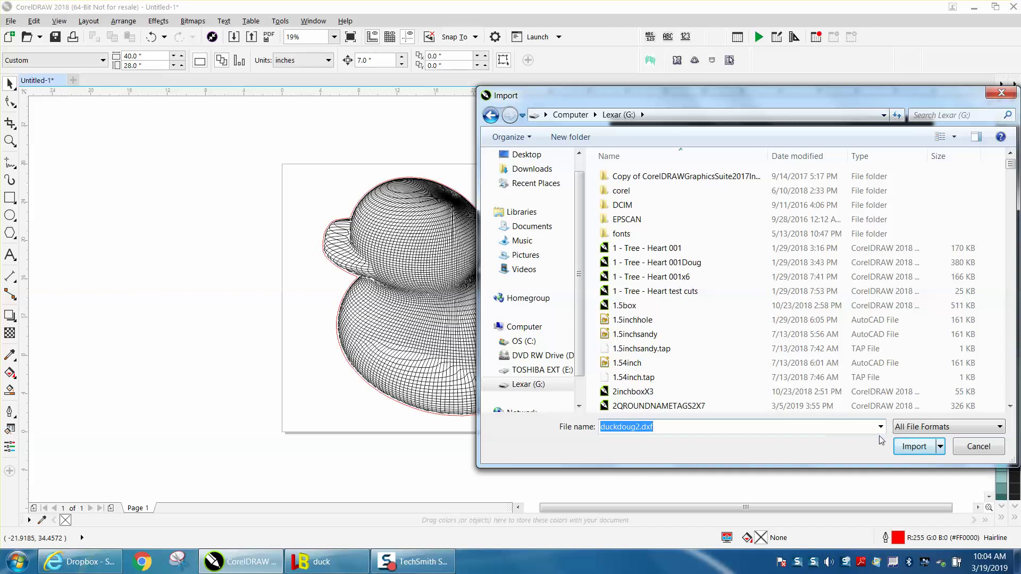
{"action": "left_click", "coordinate": [914, 447]}
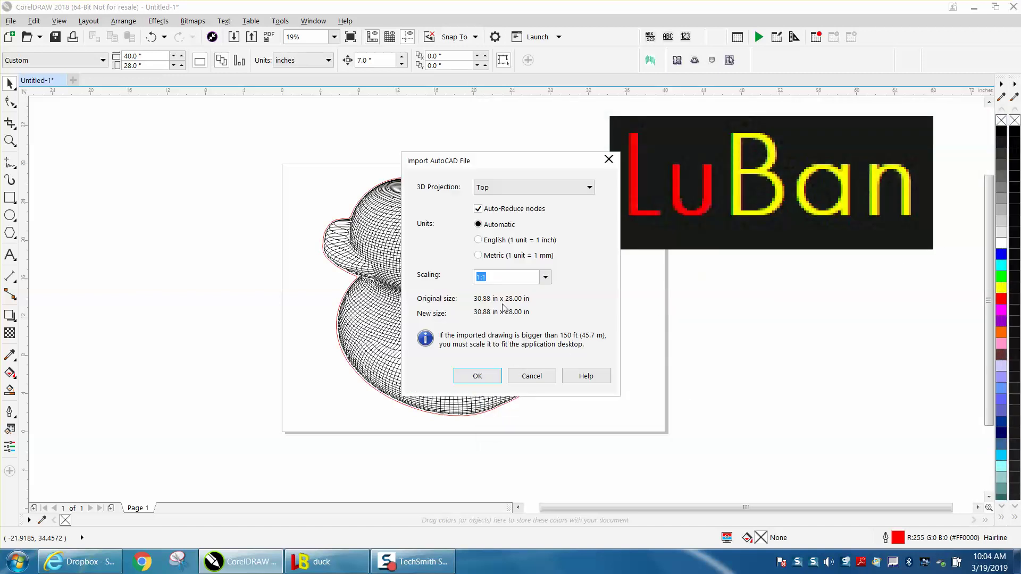
{"action": "left_click", "coordinate": [490, 382]}
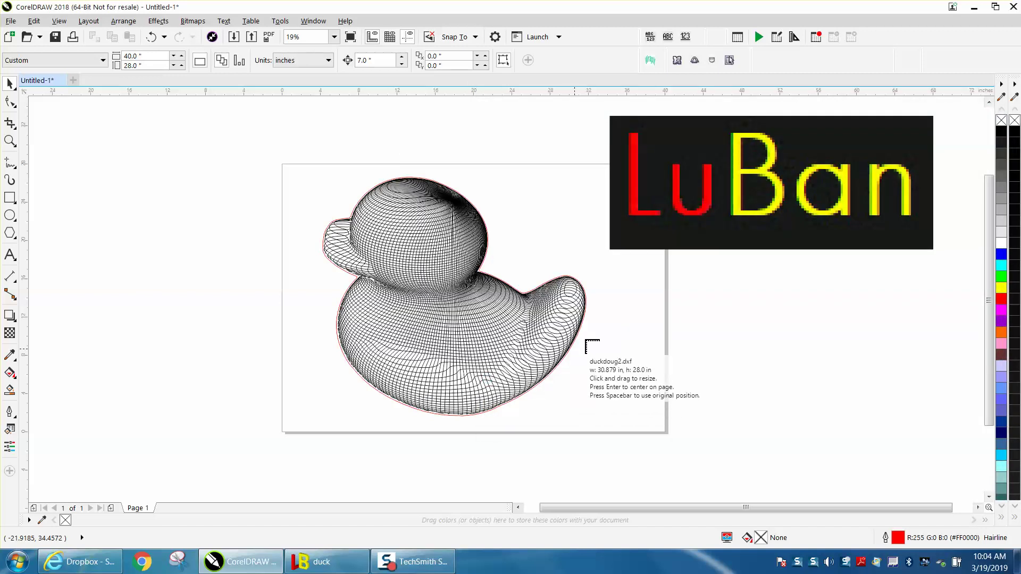
{"action": "left_click", "coordinate": [617, 307]}
Step: Move the imported duck to the left of the page and zoom in on it
{"action": "scroll", "coordinate": [618, 310], "scroll_direction": "down", "scroll_amount": 2}
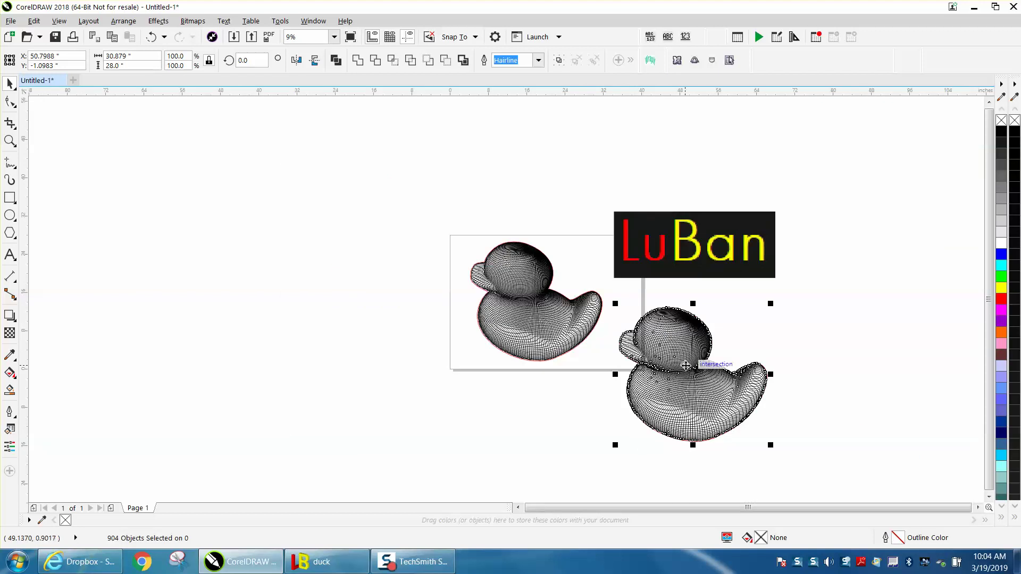
{"action": "left_click_drag", "start_coordinate": [687, 370], "coordinate": [372, 291]}
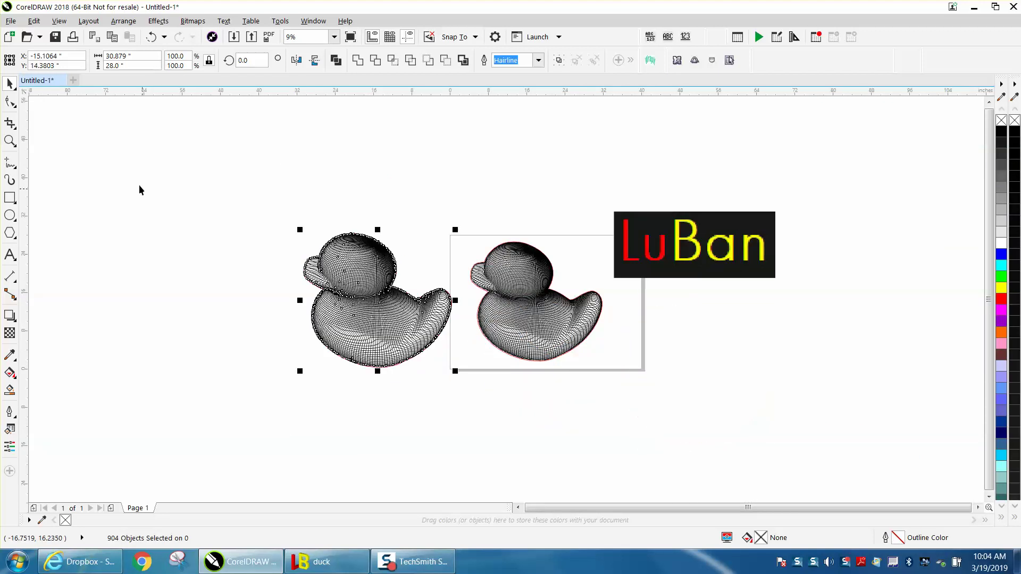
{"action": "left_click", "coordinate": [14, 145]}
{"action": "left_click", "coordinate": [69, 147]}
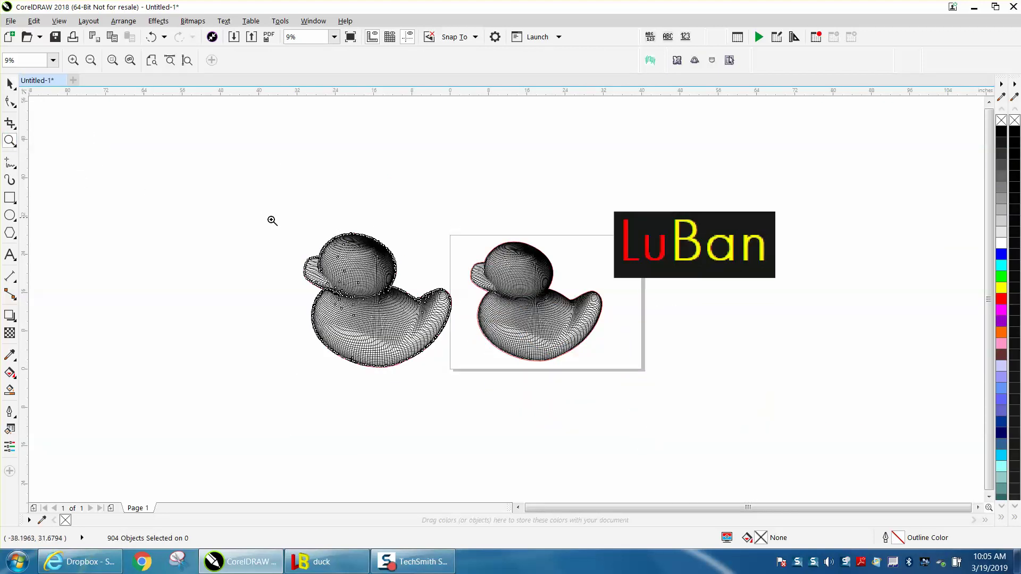
{"action": "left_click_drag", "start_coordinate": [307, 224], "coordinate": [488, 356]}
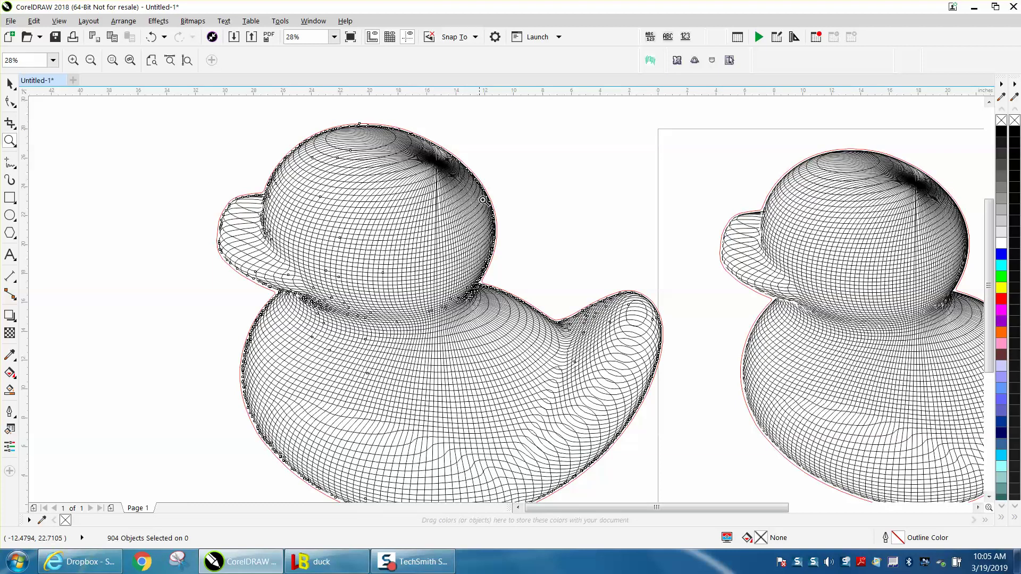
{"action": "left_click_drag", "start_coordinate": [487, 195], "coordinate": [515, 244]}
{"action": "scroll", "coordinate": [392, 232], "scroll_direction": "down", "scroll_amount": 3}
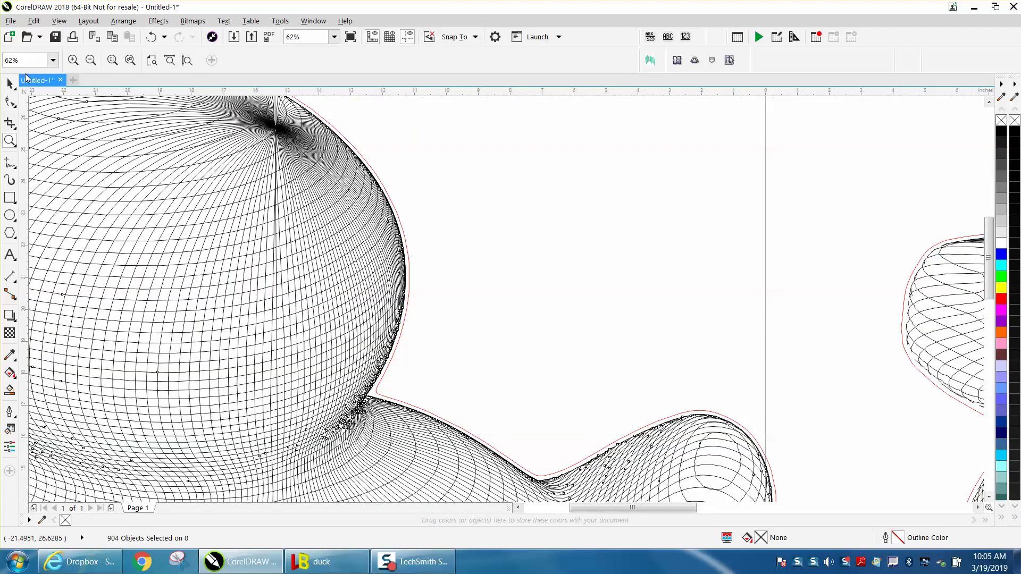
{"action": "left_click", "coordinate": [9, 84]}
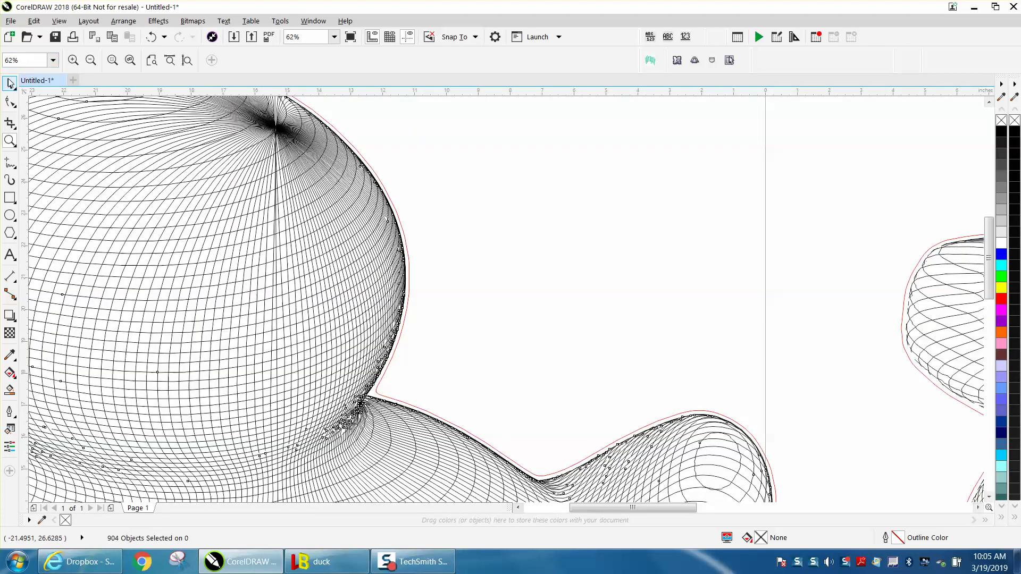
Step: Look at the Arrange > Group options, then rotate the left duck and undo the rotation
{"action": "left_click", "coordinate": [126, 25]}
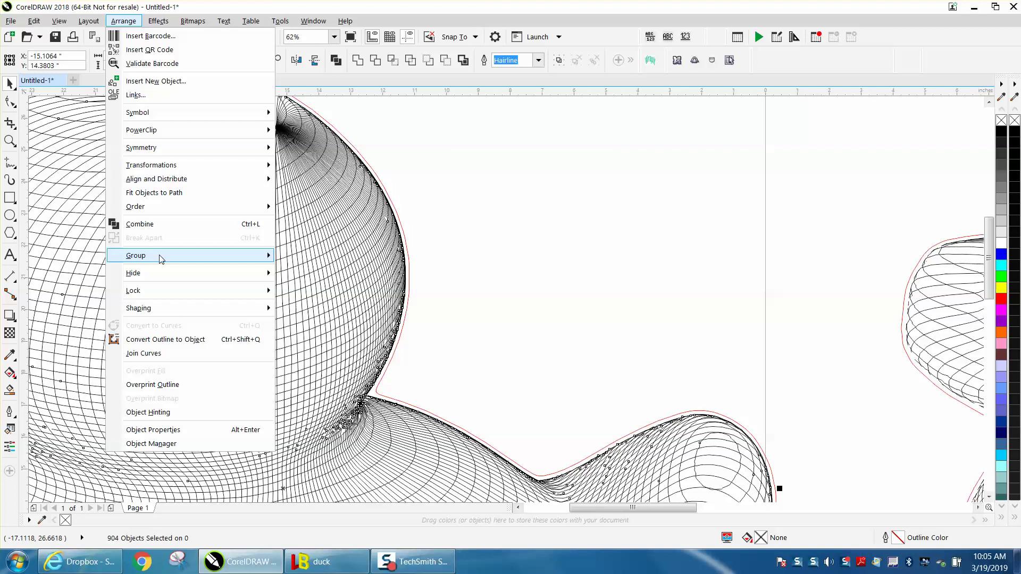
{"action": "mouse_move", "coordinate": [160, 256]}
{"action": "left_click", "coordinate": [458, 248]}
{"action": "scroll", "coordinate": [391, 261], "scroll_direction": "down", "scroll_amount": 3}
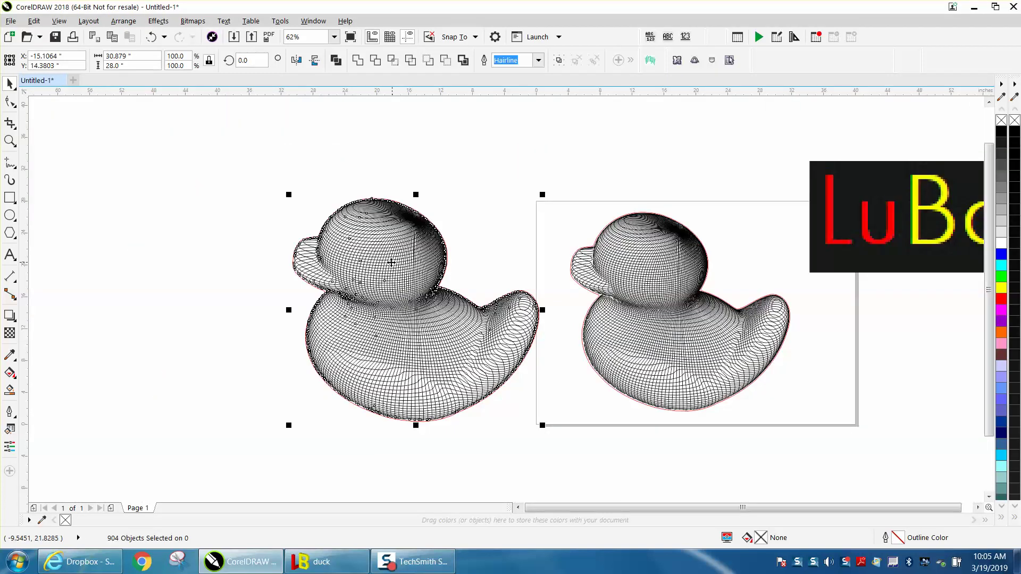
{"action": "left_click", "coordinate": [403, 257]}
{"action": "left_click_drag", "start_coordinate": [403, 257], "coordinate": [308, 263]}
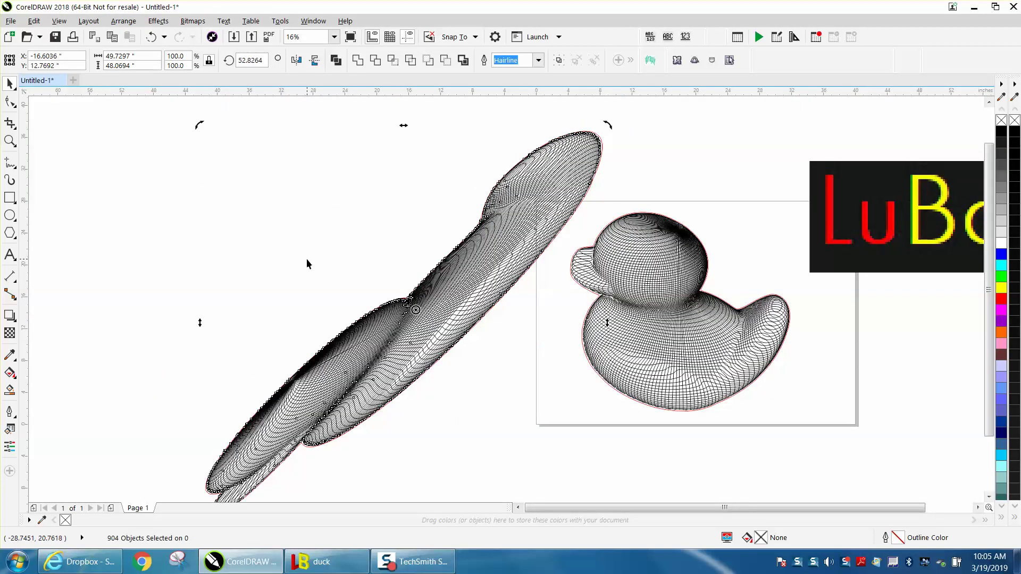
{"action": "left_click", "coordinate": [151, 36]}
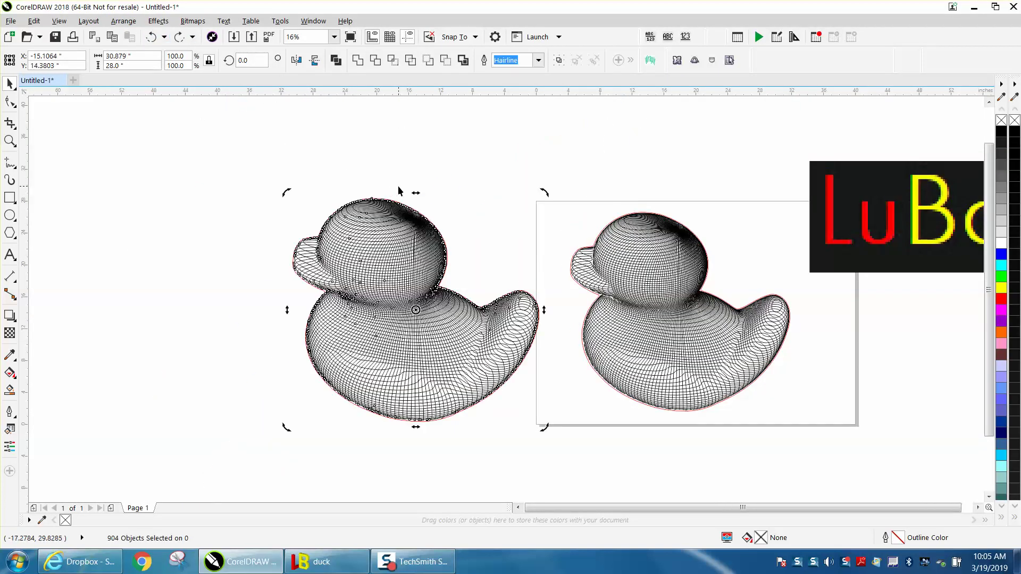
Step: Marquee-select the whole left duck and delete it
{"action": "left_click", "coordinate": [426, 219]}
{"action": "left_click", "coordinate": [425, 220]}
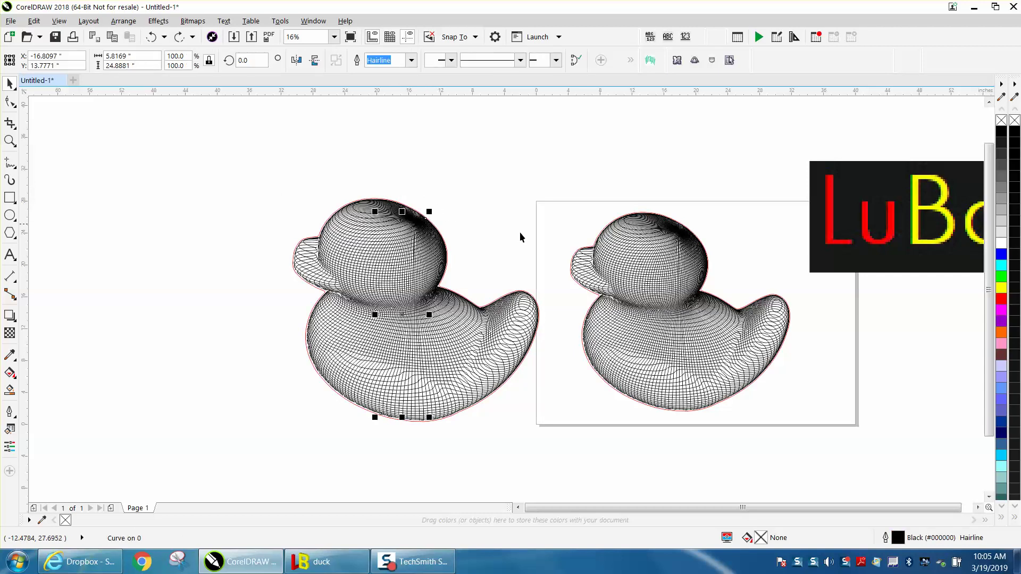
{"action": "left_click", "coordinate": [623, 259]}
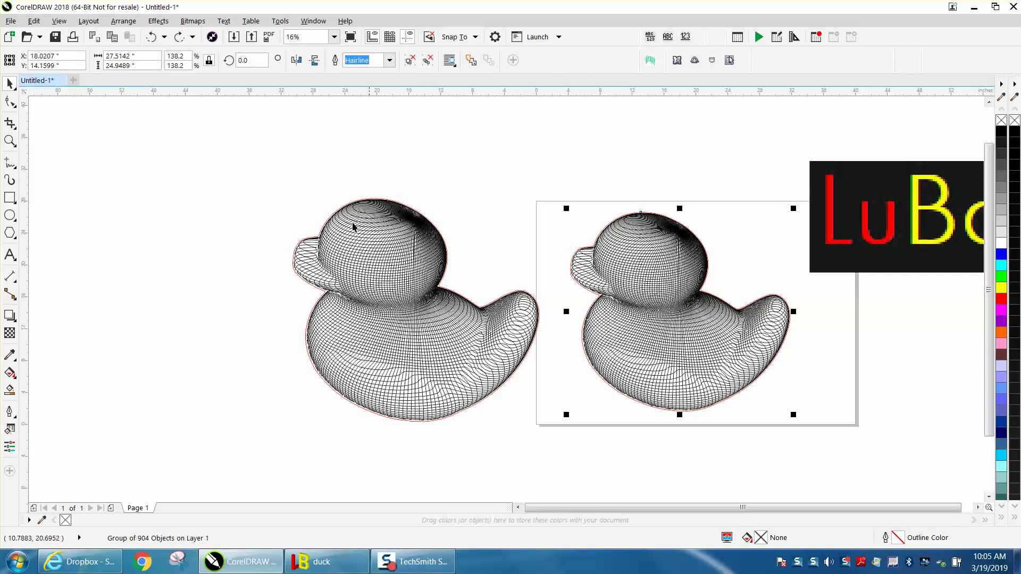
{"action": "left_click_drag", "start_coordinate": [256, 171], "coordinate": [493, 377]}
{"action": "left_click_drag", "start_coordinate": [566, 436], "coordinate": [565, 436]}
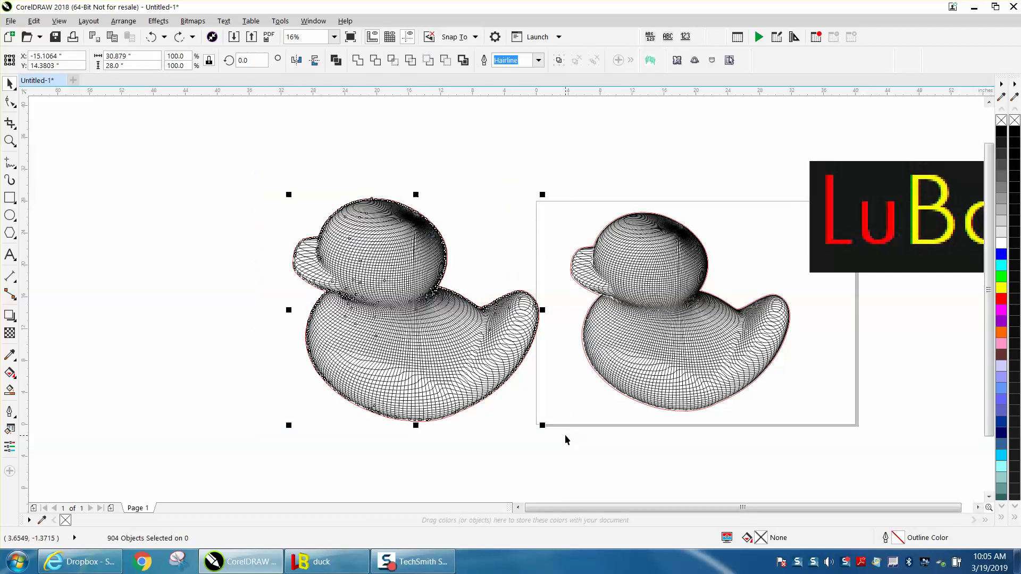
{"action": "key", "text": "Delete"}
{"action": "left_click", "coordinate": [9, 141]}
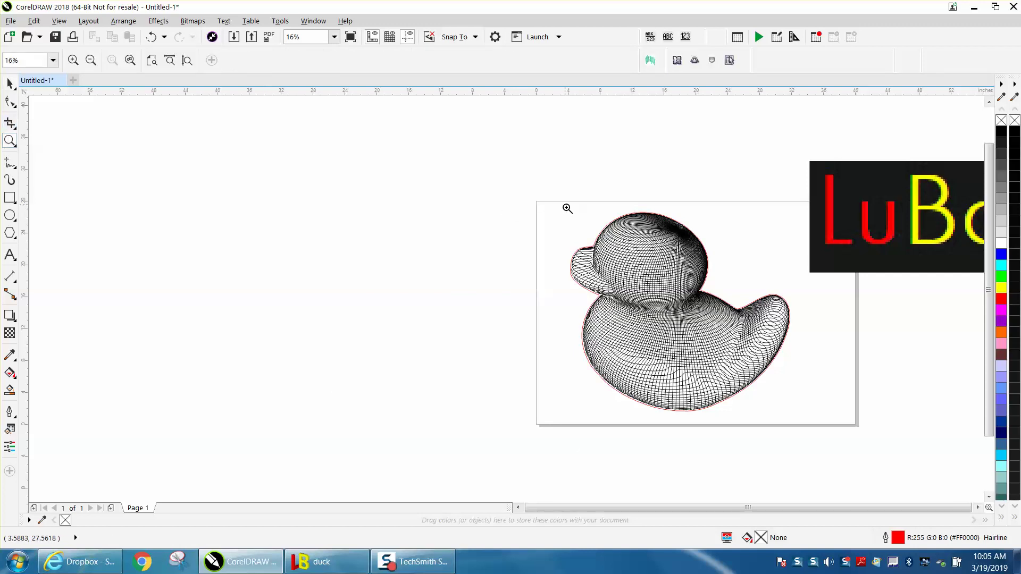
Step: Zoom in on the remaining duck and ungroup its 904 objects
{"action": "left_click_drag", "start_coordinate": [567, 207], "coordinate": [844, 426]}
{"action": "left_click", "coordinate": [10, 83]}
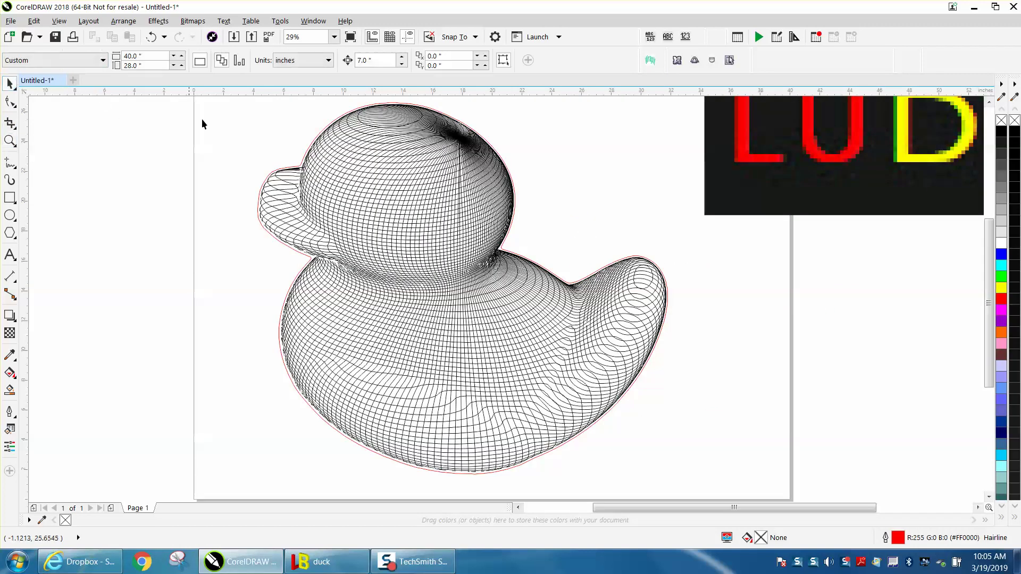
{"action": "left_click", "coordinate": [324, 147]}
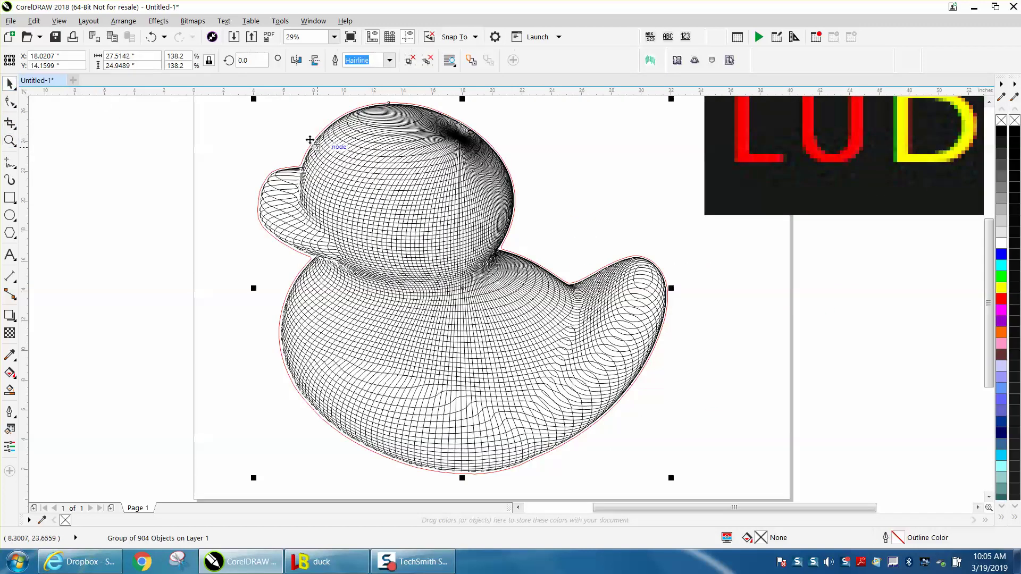
{"action": "left_click", "coordinate": [124, 21]}
{"action": "mouse_move", "coordinate": [167, 256]}
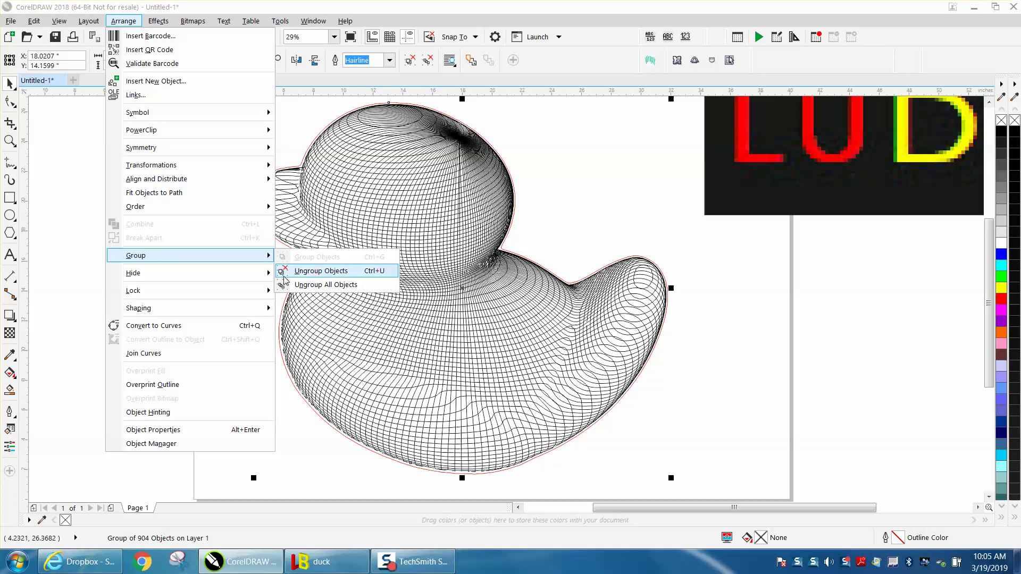
{"action": "left_click", "coordinate": [314, 272]}
Step: Select the red duck outline, move it left, then undo to restore its position
{"action": "left_click", "coordinate": [290, 264]}
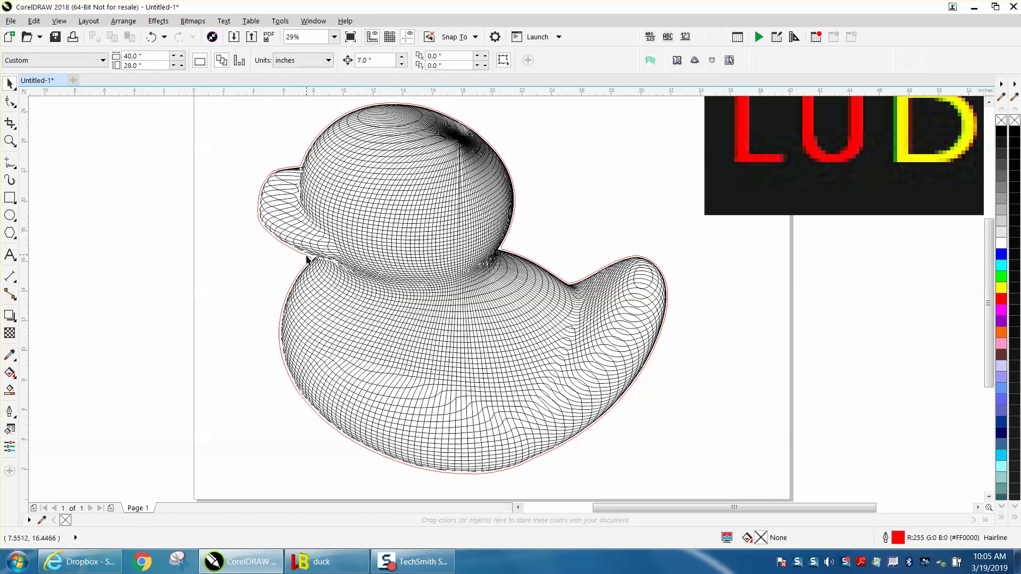
{"action": "left_click", "coordinate": [307, 259]}
{"action": "left_click_drag", "start_coordinate": [307, 257], "coordinate": [238, 260]}
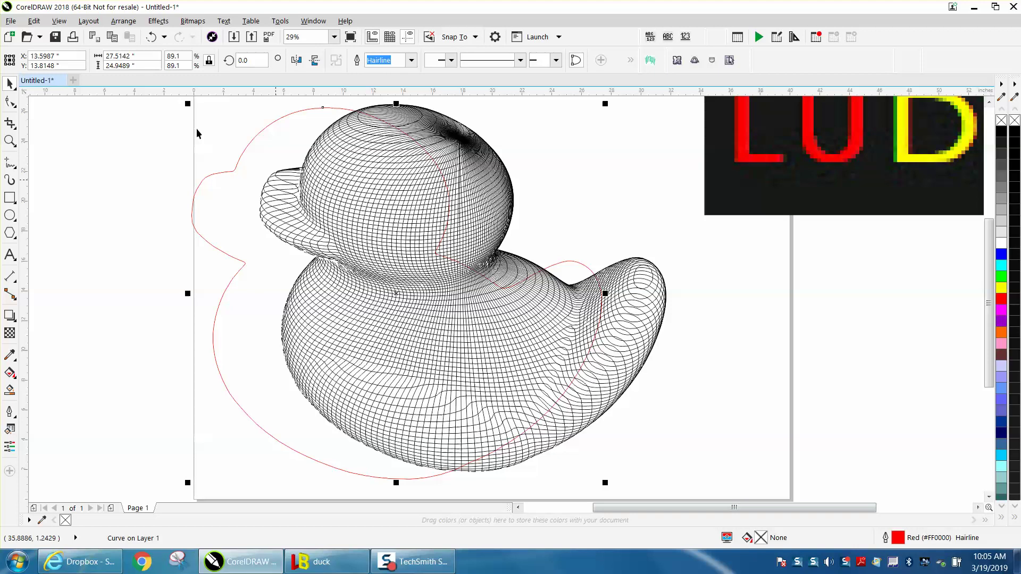
{"action": "left_click", "coordinate": [151, 36]}
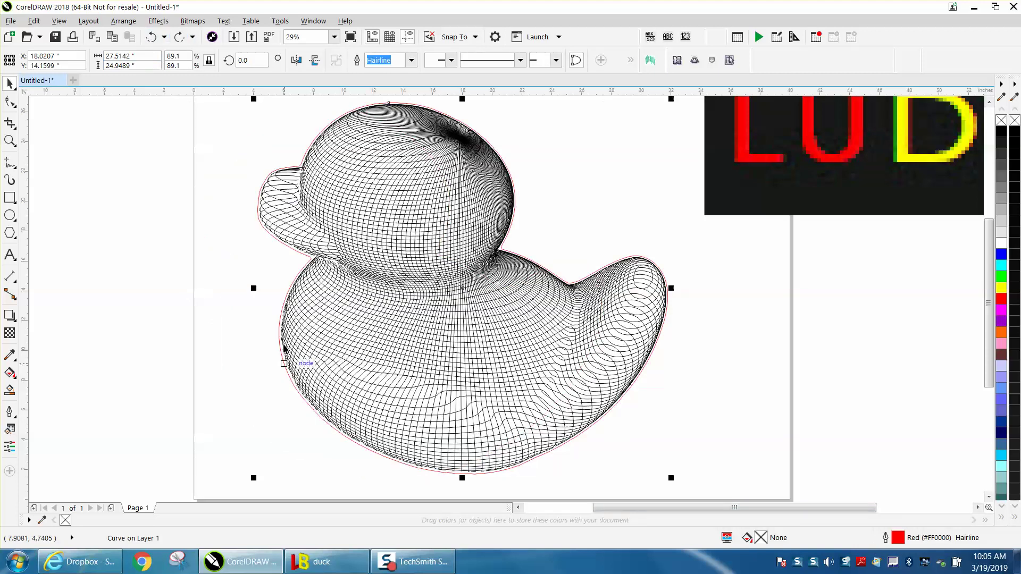
{"action": "scroll", "coordinate": [284, 348], "scroll_direction": "down", "scroll_amount": 3}
Step: Draw a rectangle across the duck's bottom edge and zoom in to check it
{"action": "left_click", "coordinate": [10, 197]}
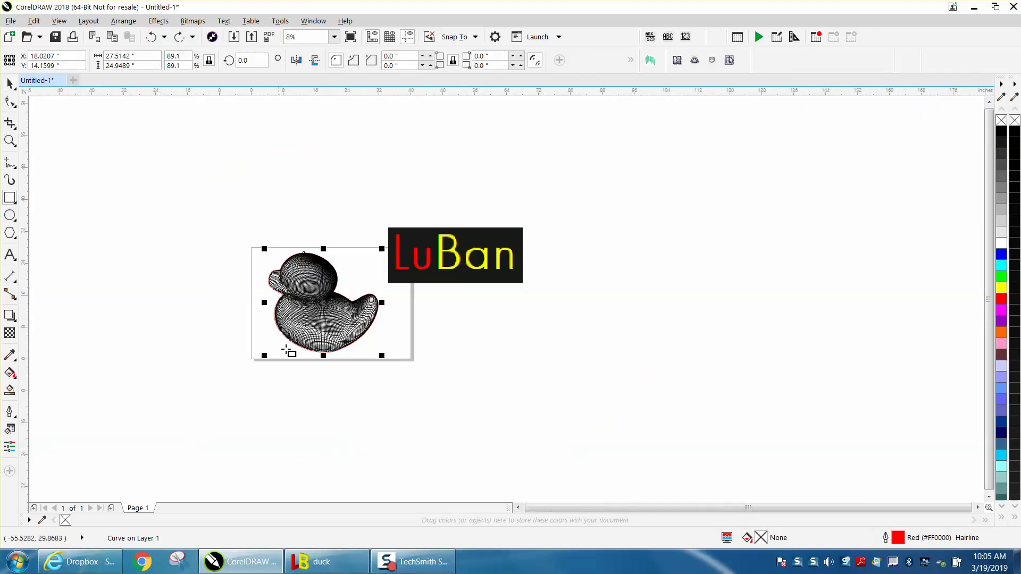
{"action": "left_click", "coordinate": [295, 358]}
{"action": "left_click_drag", "start_coordinate": [293, 356], "coordinate": [356, 370]}
{"action": "left_click", "coordinate": [9, 141]}
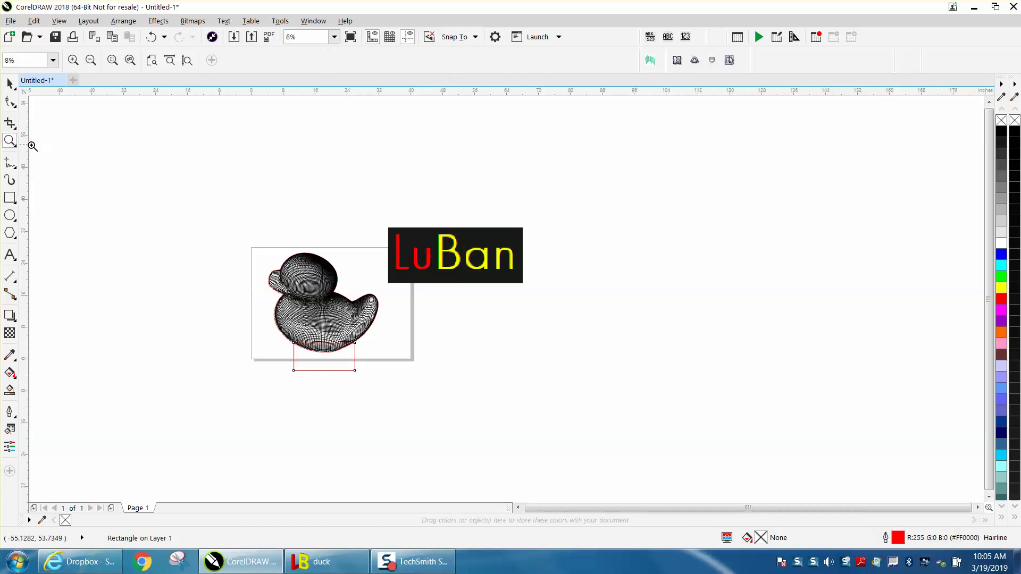
{"action": "left_click_drag", "start_coordinate": [261, 295], "coordinate": [433, 403]}
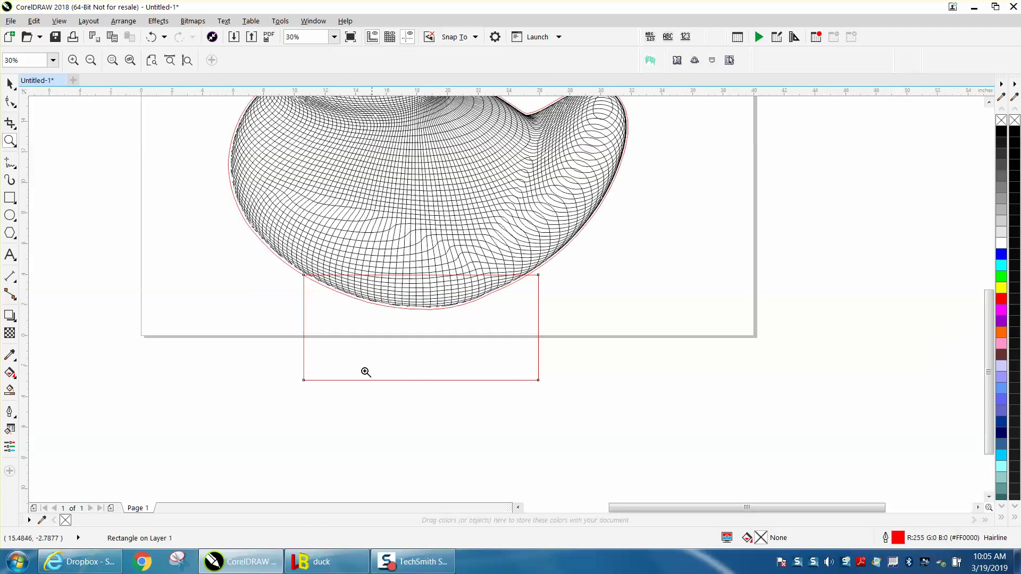
Step: Nudge the red rectangle further right with Shift+Right
{"action": "left_click", "coordinate": [10, 83]}
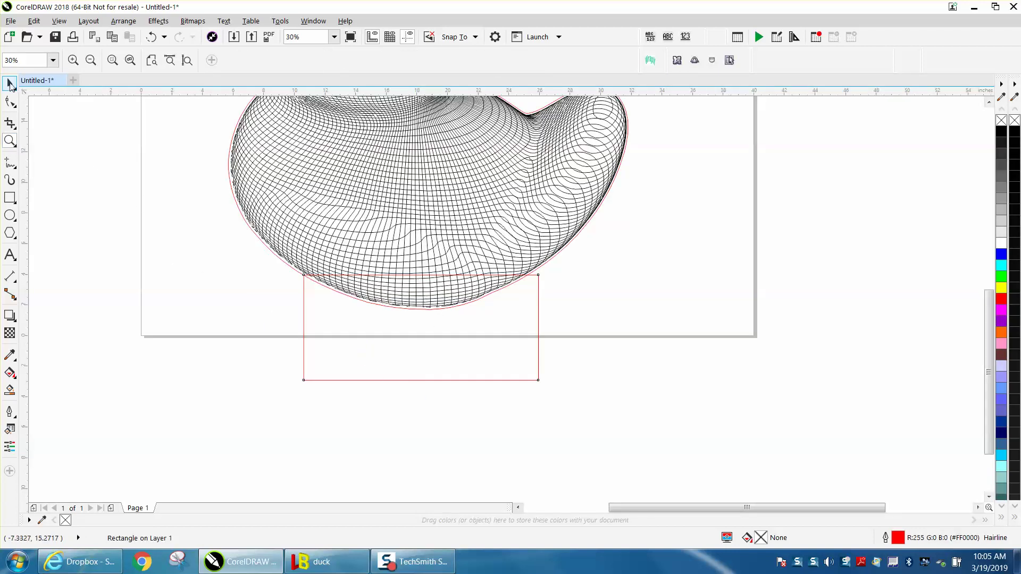
{"action": "left_click", "coordinate": [184, 203]}
{"action": "scroll", "coordinate": [537, 290], "scroll_direction": "down", "scroll_amount": 2}
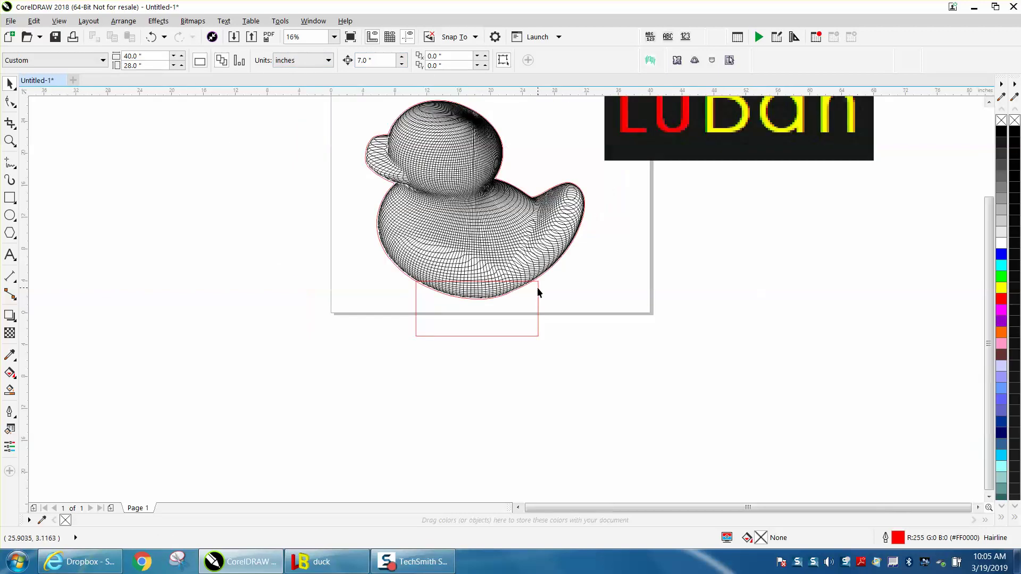
{"action": "left_click", "coordinate": [537, 288]}
{"action": "key", "text": "shift+Right"}
{"action": "key", "text": "shift+Right"}
{"action": "key", "text": "shift+Right"}
{"action": "key", "text": "shift+Right"}
{"action": "key", "text": "shift+Right"}
{"action": "key", "text": "shift+Right"}
{"action": "key", "text": "shift+Right"}
{"action": "key", "text": "shift+Right"}
{"action": "key", "text": "shift+Right"}
{"action": "key", "text": "shift+Right"}
{"action": "key", "text": "shift+Right"}
{"action": "key", "text": "shift+Right"}
{"action": "key", "text": "shift+Right"}
{"action": "key", "text": "shift+Right"}
{"action": "key", "text": "shift+Right"}
{"action": "key", "text": "shift+Right"}
{"action": "key", "text": "shift+Right"}
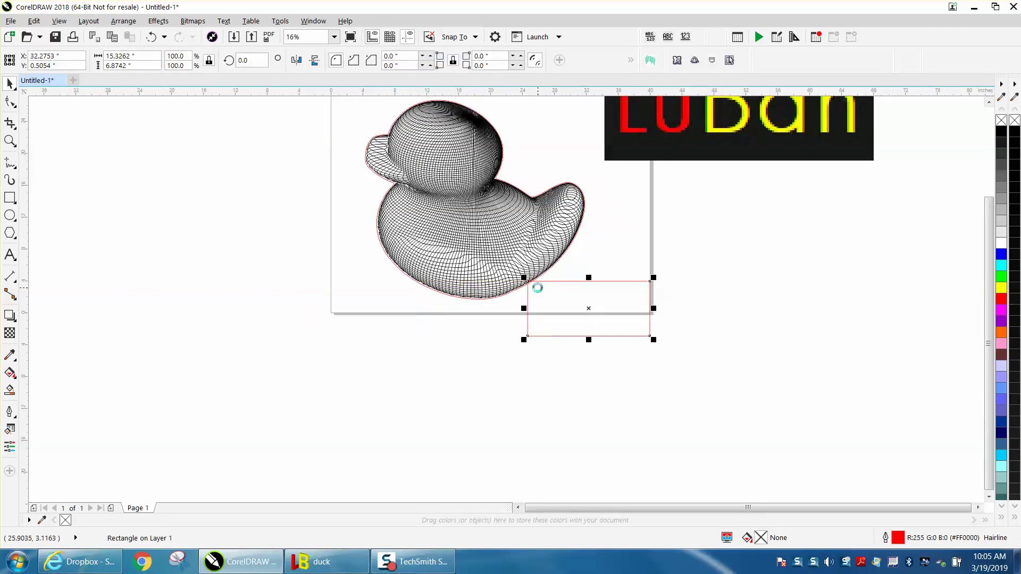
{"action": "left_click", "coordinate": [743, 148]}
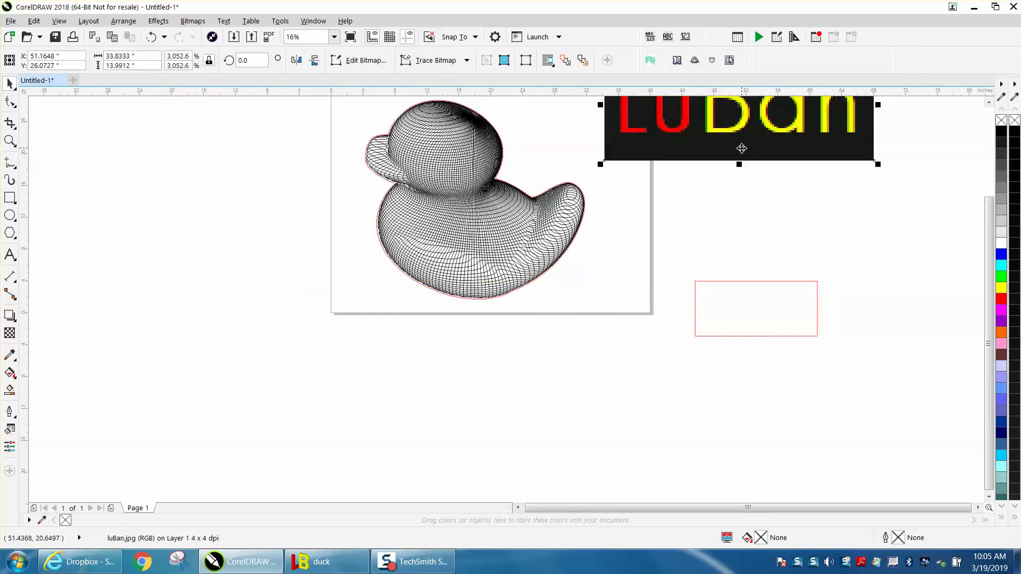
Step: Delete the LuBan logo and select the red duck outline after zooming on the tail
{"action": "key", "text": "Delete"}
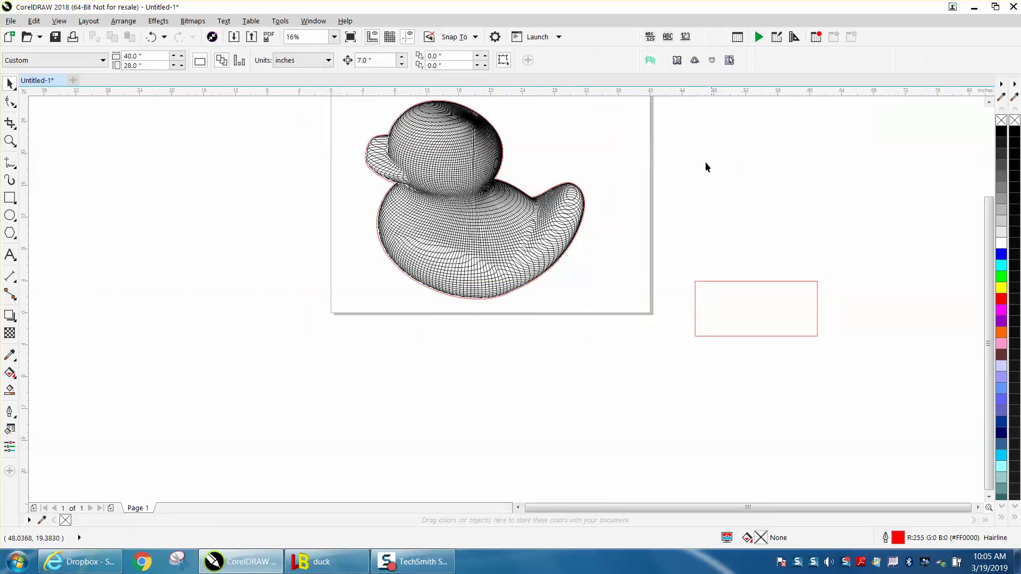
{"action": "left_click", "coordinate": [584, 213]}
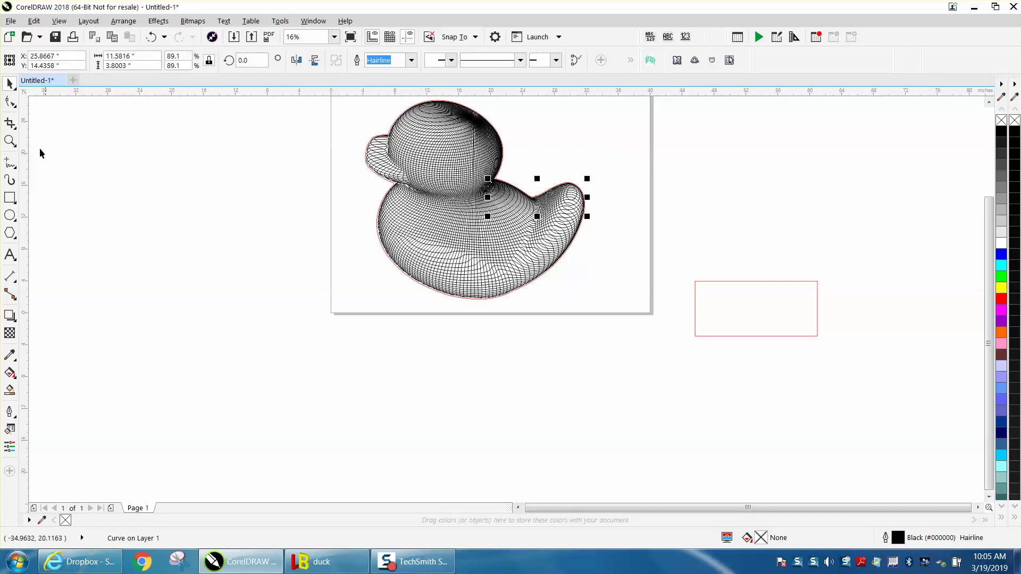
{"action": "left_click", "coordinate": [9, 141]}
{"action": "left_click_drag", "start_coordinate": [566, 190], "coordinate": [621, 231]}
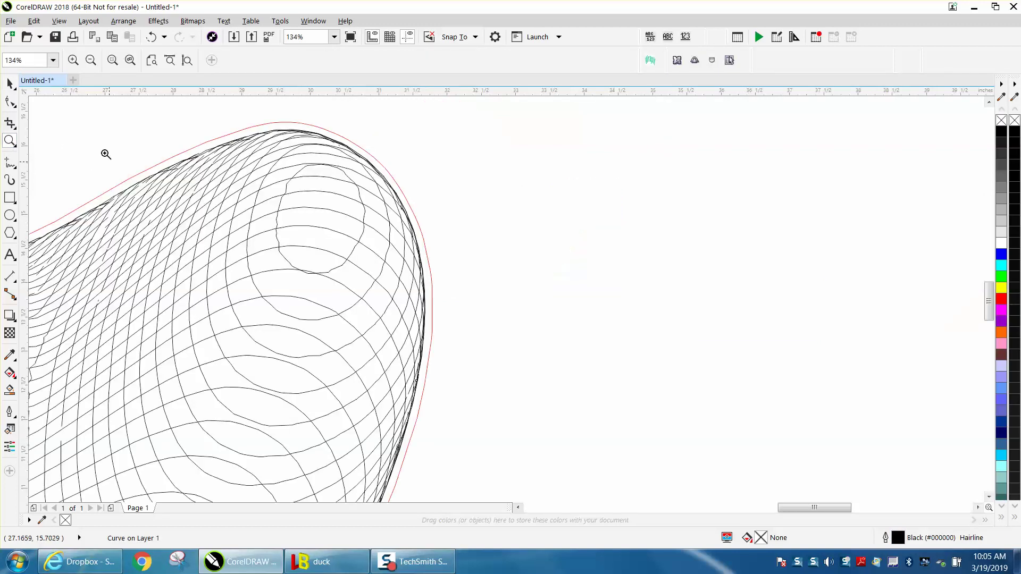
{"action": "left_click", "coordinate": [10, 88]}
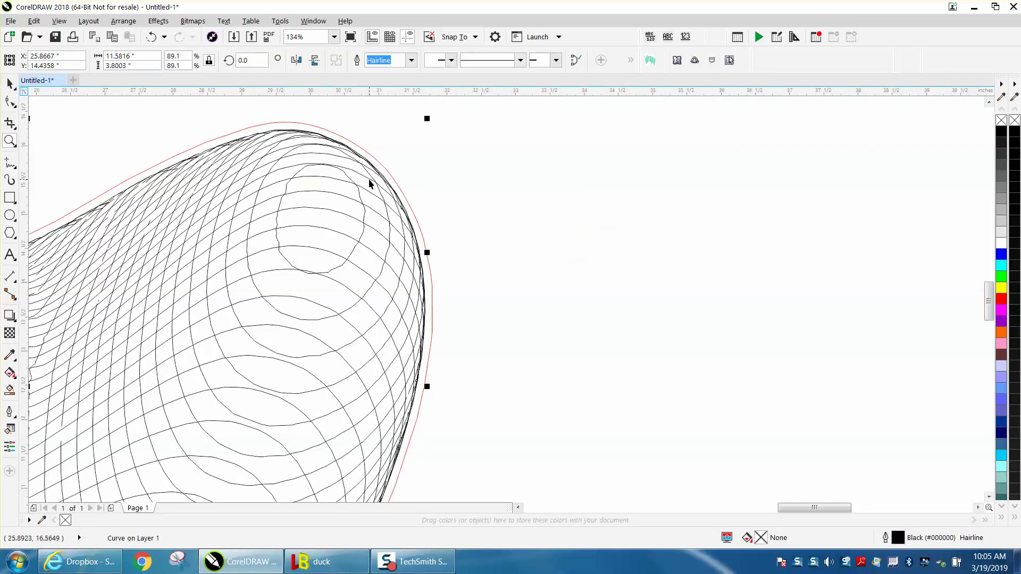
{"action": "left_click", "coordinate": [413, 216]}
Step: Weld the red outline to the rectangle tab and move the welded shape back onto the duck
{"action": "left_click_drag", "start_coordinate": [435, 272], "coordinate": [927, 272]}
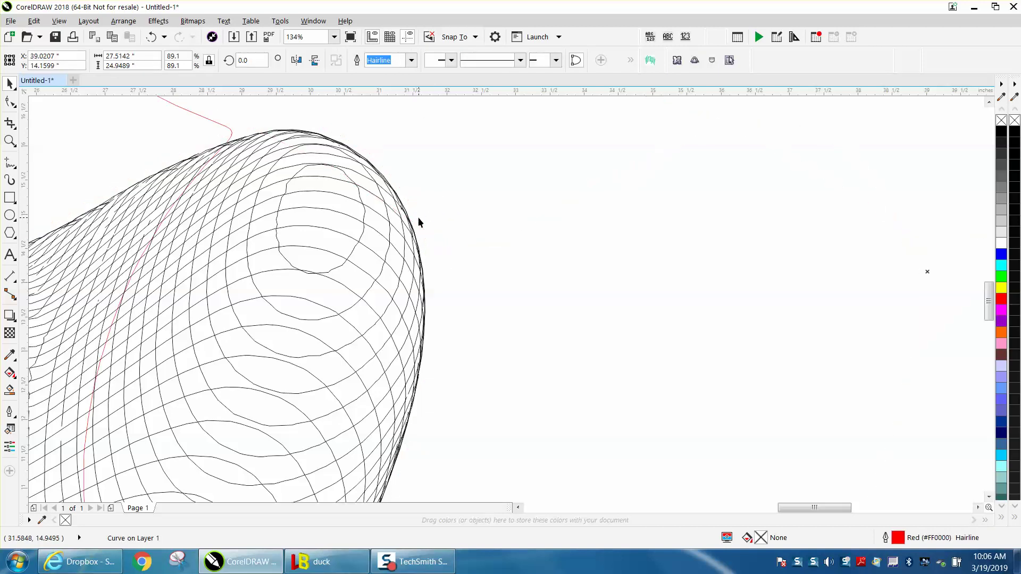
{"action": "scroll", "coordinate": [418, 219], "scroll_direction": "down", "scroll_amount": 10}
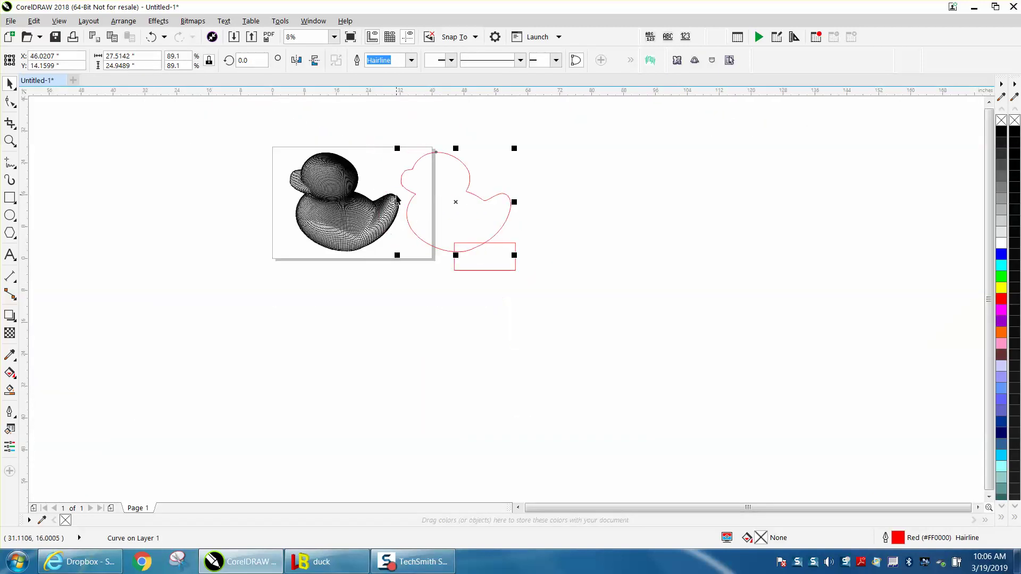
{"action": "key", "text": "Right"}
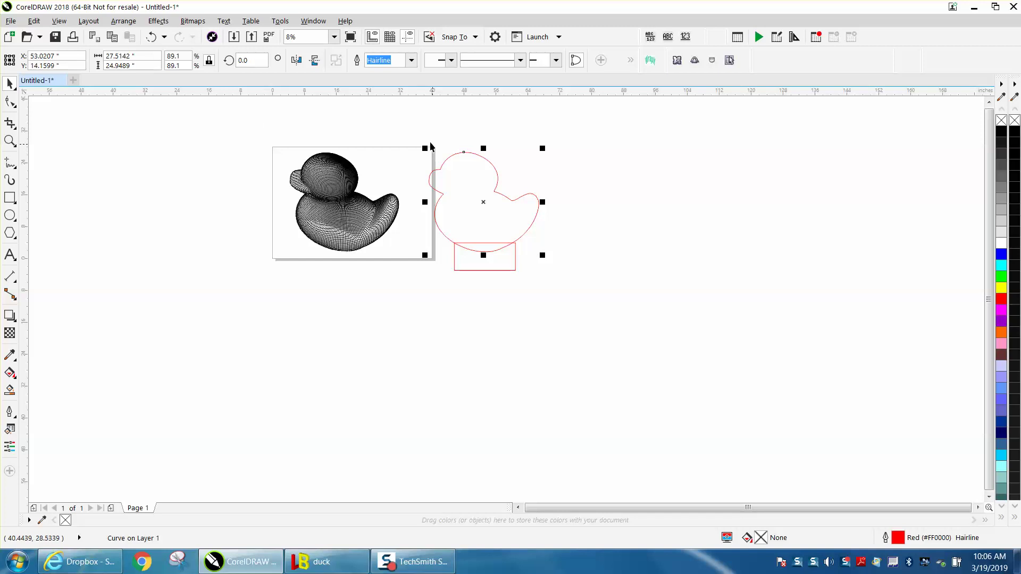
{"action": "left_click_drag", "start_coordinate": [423, 130], "coordinate": [601, 313]}
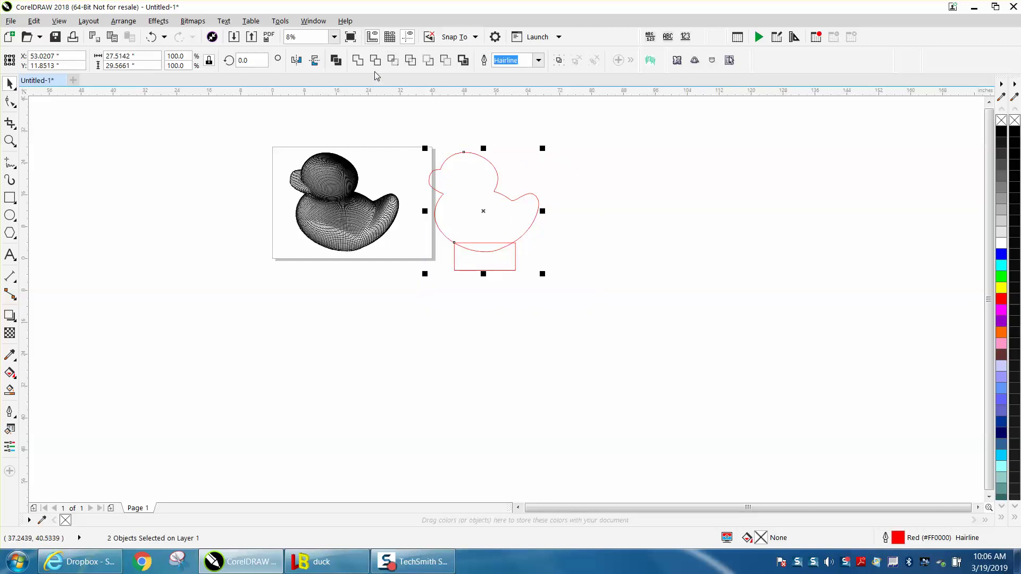
{"action": "left_click", "coordinate": [358, 60]}
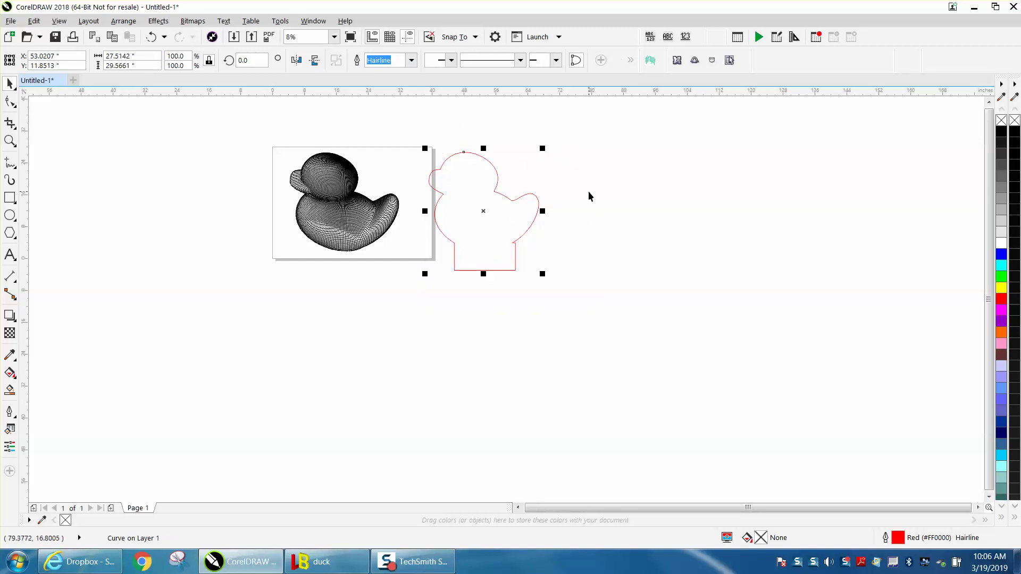
{"action": "key", "text": "Left"}
{"action": "key", "text": "Left"}
{"action": "key", "text": "Left"}
{"action": "key", "text": "Left"}
{"action": "key", "text": "Left"}
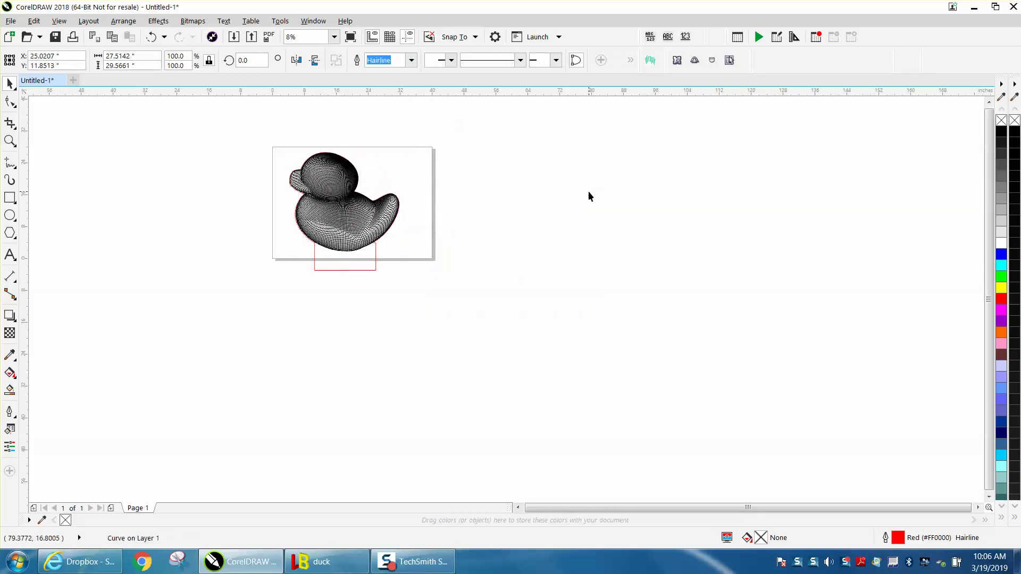
{"action": "left_click", "coordinate": [9, 140]}
{"action": "left_click_drag", "start_coordinate": [275, 143], "coordinate": [498, 321]}
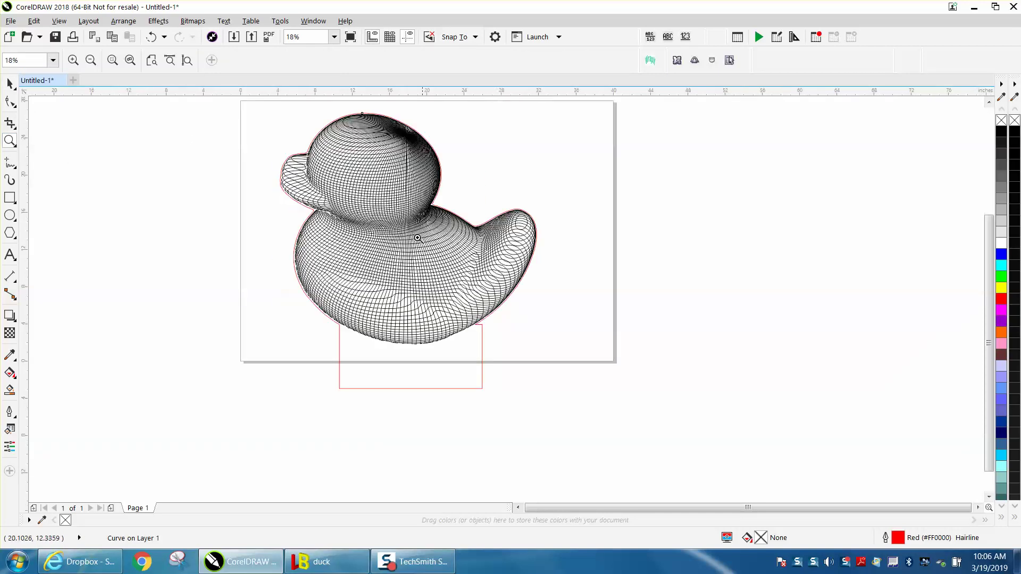
{"action": "left_click_drag", "start_coordinate": [376, 170], "coordinate": [499, 271]}
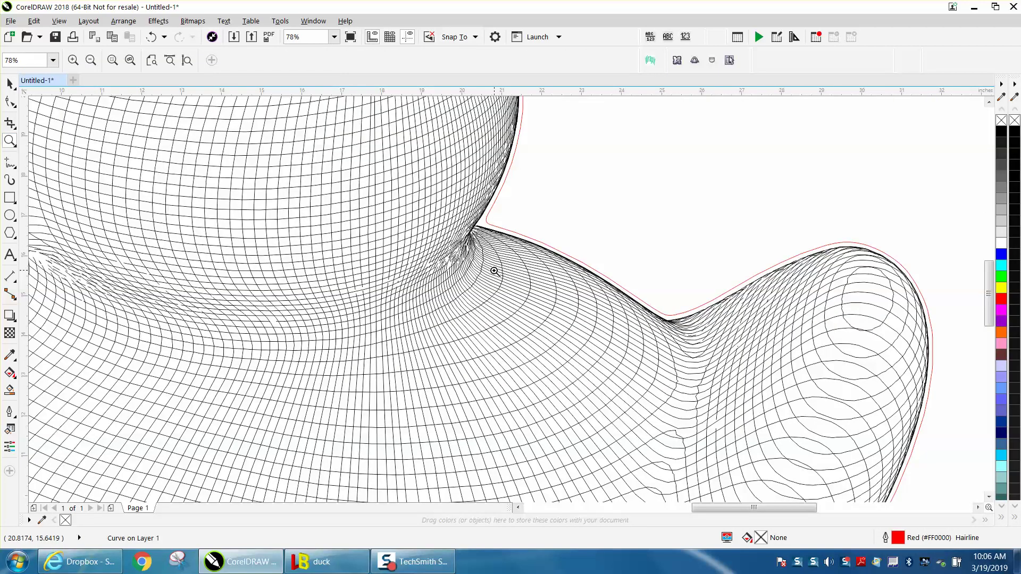
{"action": "left_click_drag", "start_coordinate": [415, 231], "coordinate": [494, 293]}
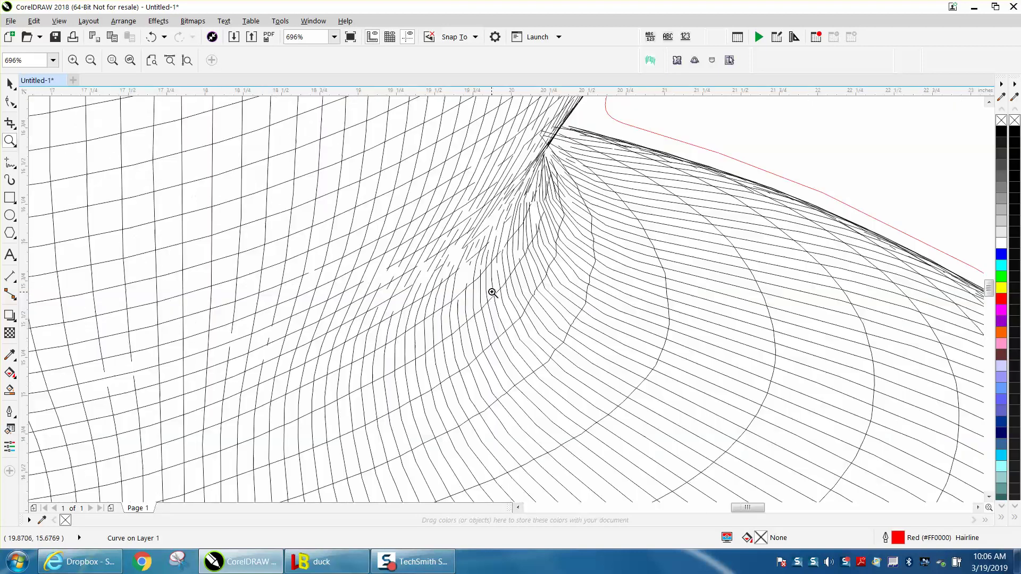
{"action": "right_click", "coordinate": [492, 293]}
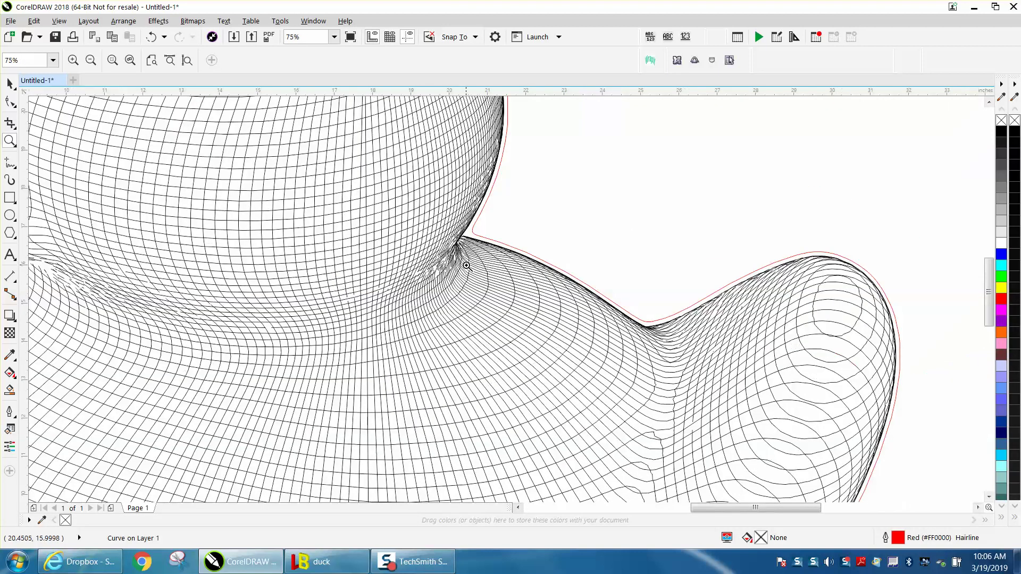
{"action": "right_click", "coordinate": [379, 292]}
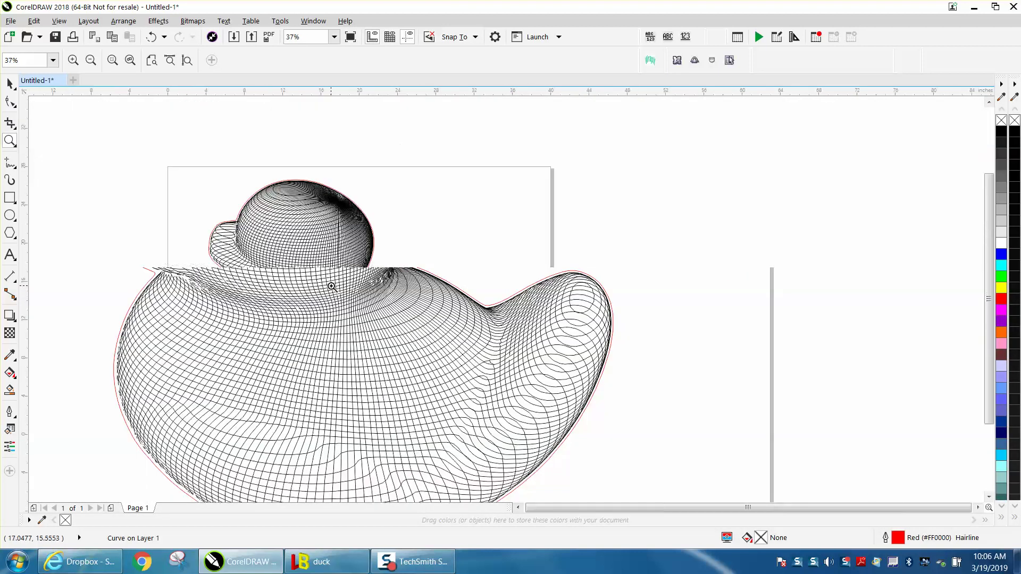
{"action": "left_click", "coordinate": [10, 84]}
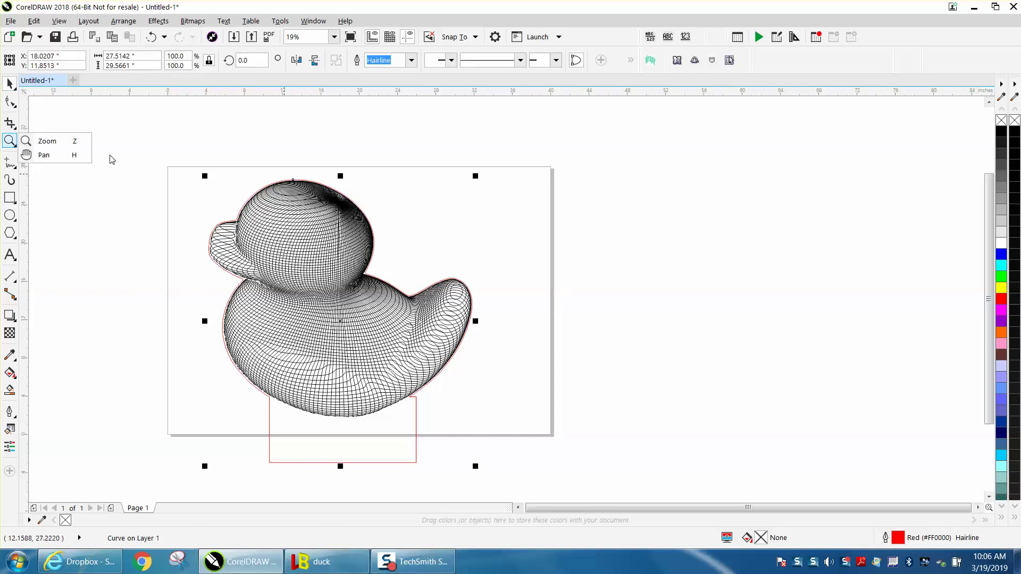
{"action": "left_click", "coordinate": [10, 140]}
{"action": "left_click_drag", "start_coordinate": [183, 155], "coordinate": [528, 492]}
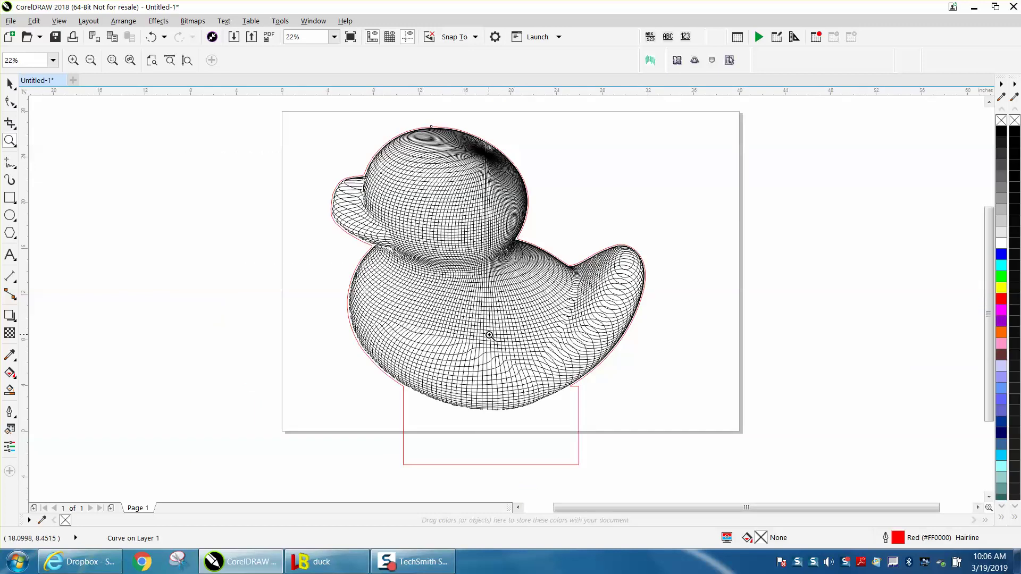